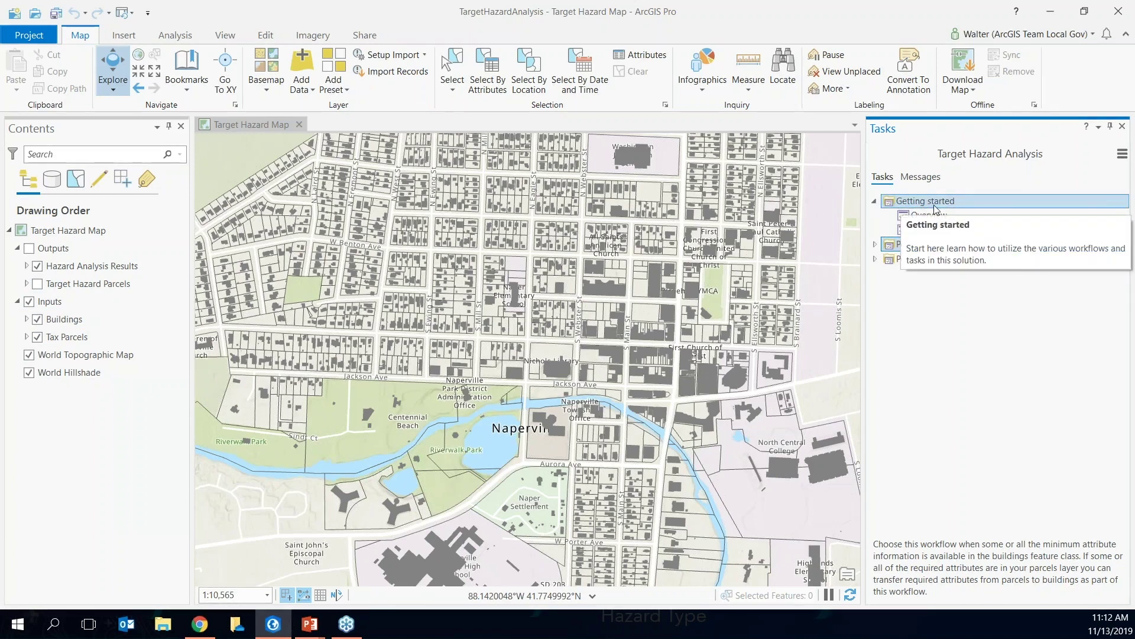
- Go through the Overview task from the solution review to the data requirements, and finish it
{"action": "left_click", "coordinate": [1116, 215]}
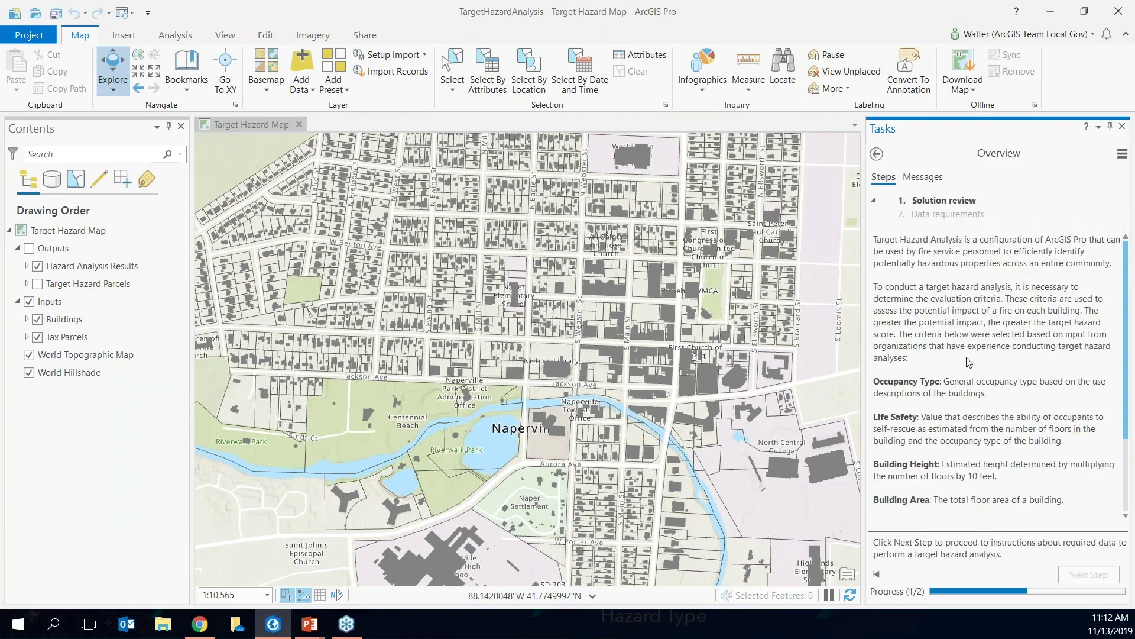
{"action": "scroll", "coordinate": [933, 408], "scroll_direction": "down", "scroll_amount": 2}
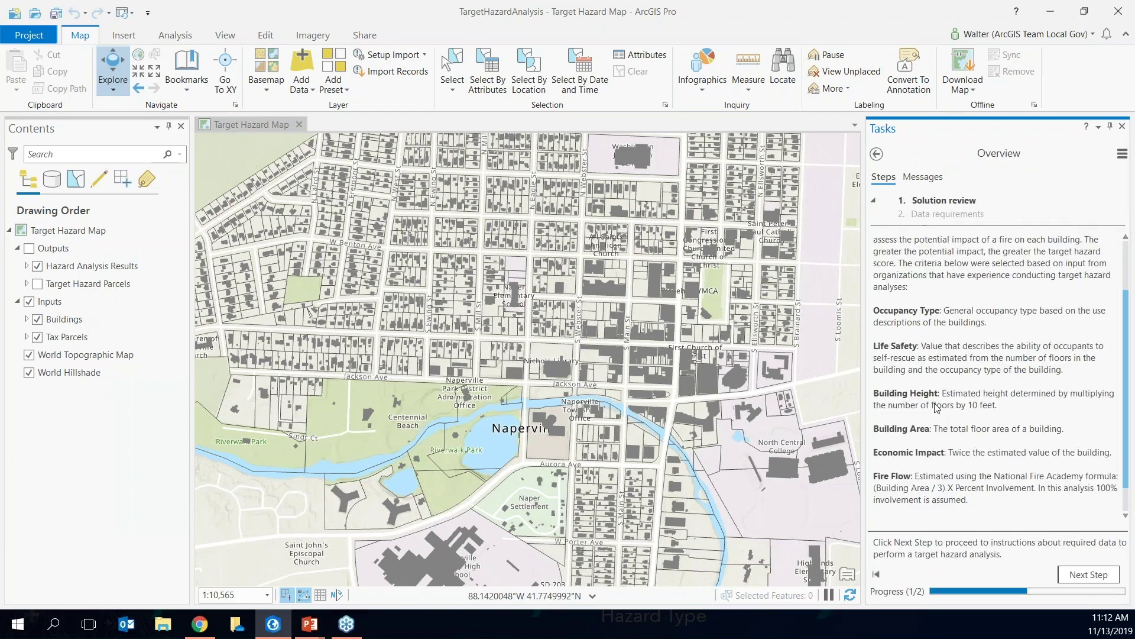
{"action": "left_click", "coordinate": [1077, 574]}
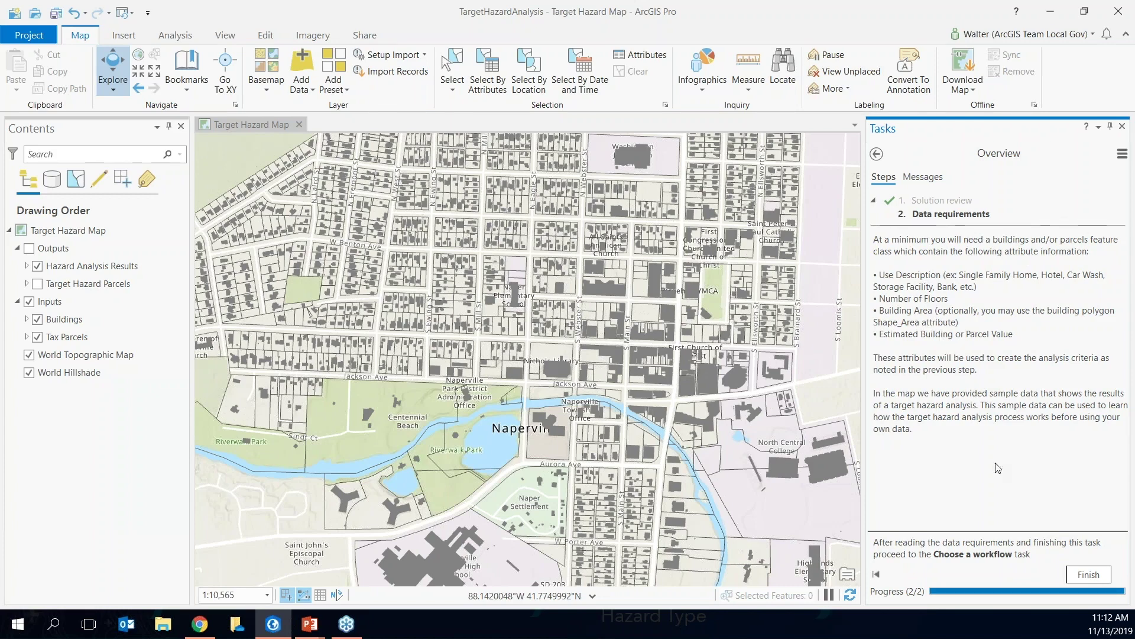
{"action": "left_click", "coordinate": [1084, 571]}
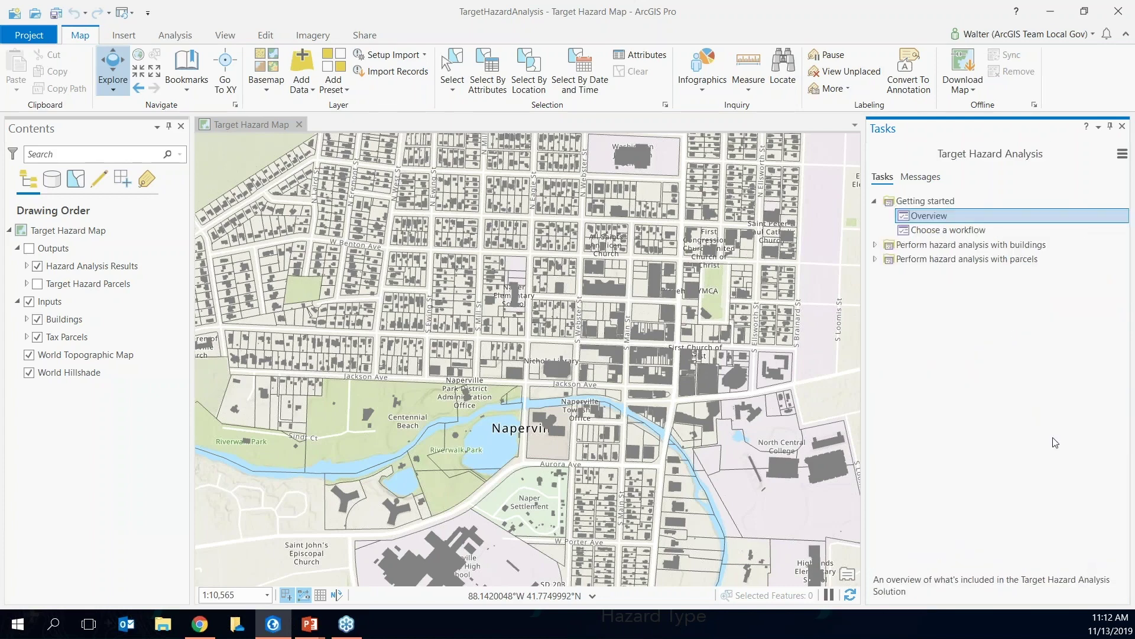
- Start the Perform target hazard analysis task for buildings and skip ahead to the Assign hazard criteria step
{"action": "left_click", "coordinate": [875, 244]}
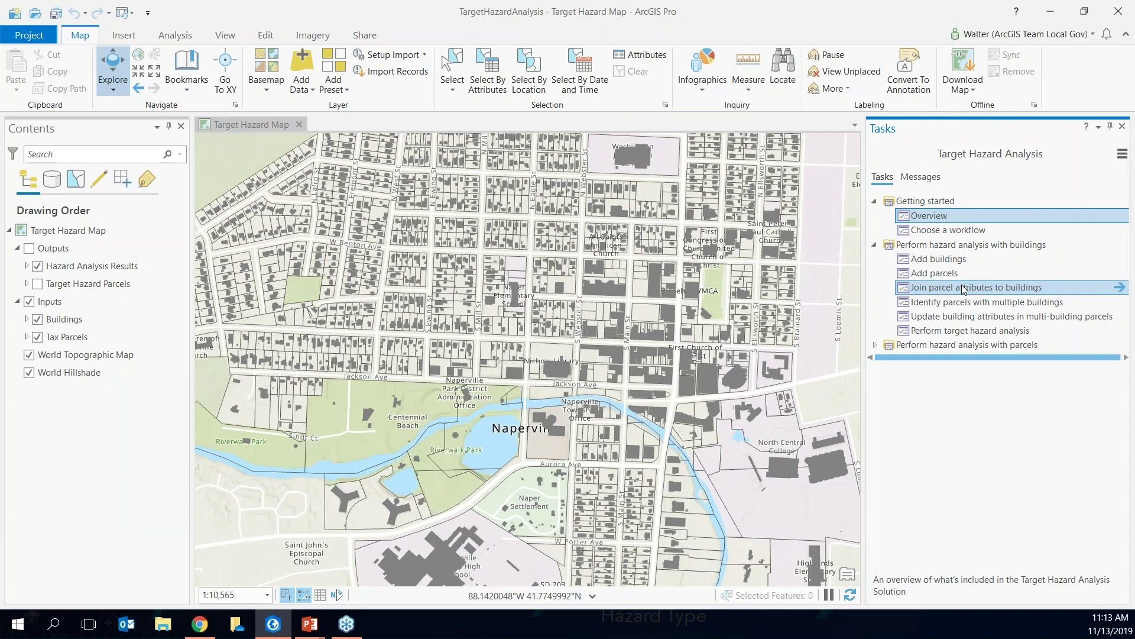
{"action": "mouse_move", "coordinate": [956, 306]}
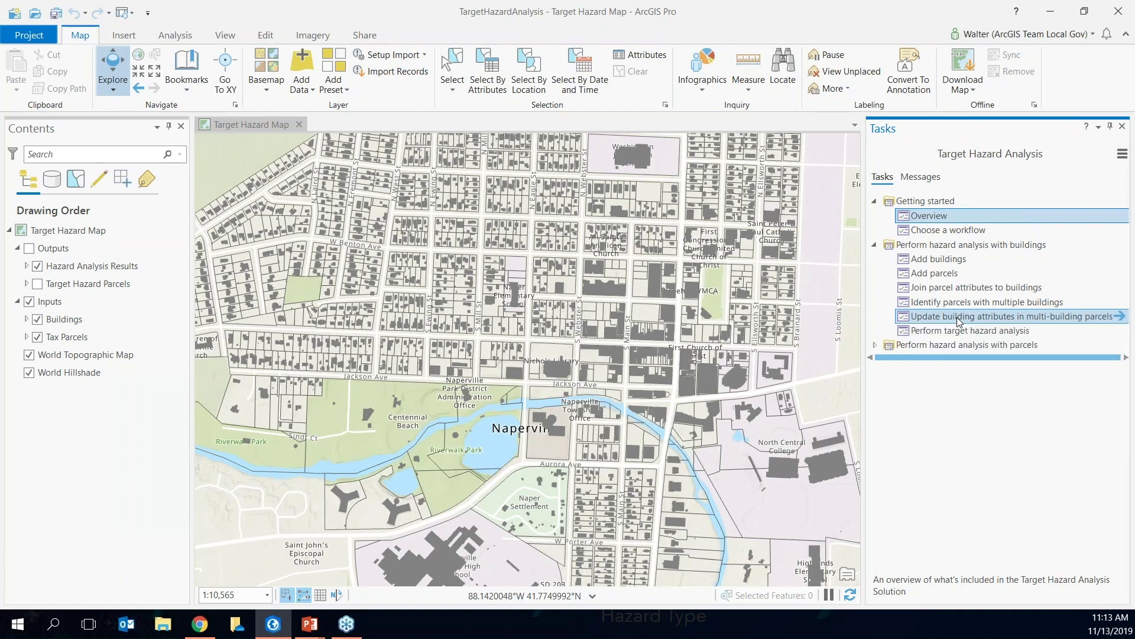
{"action": "mouse_move", "coordinate": [1003, 334]}
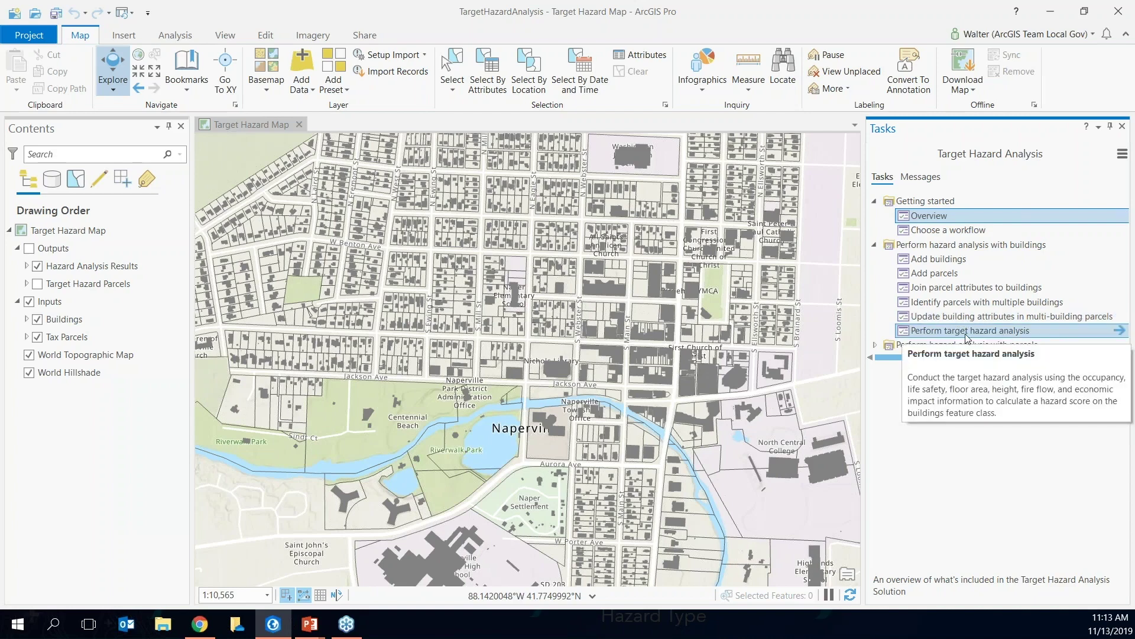
{"action": "left_click", "coordinate": [1118, 331]}
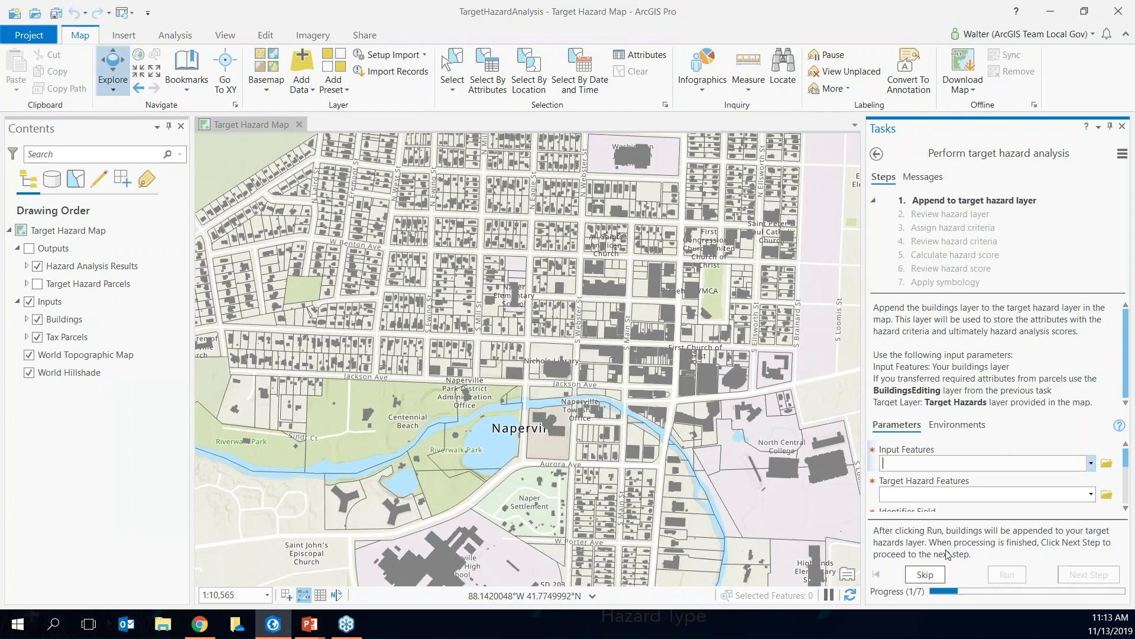
{"action": "left_click", "coordinate": [926, 574]}
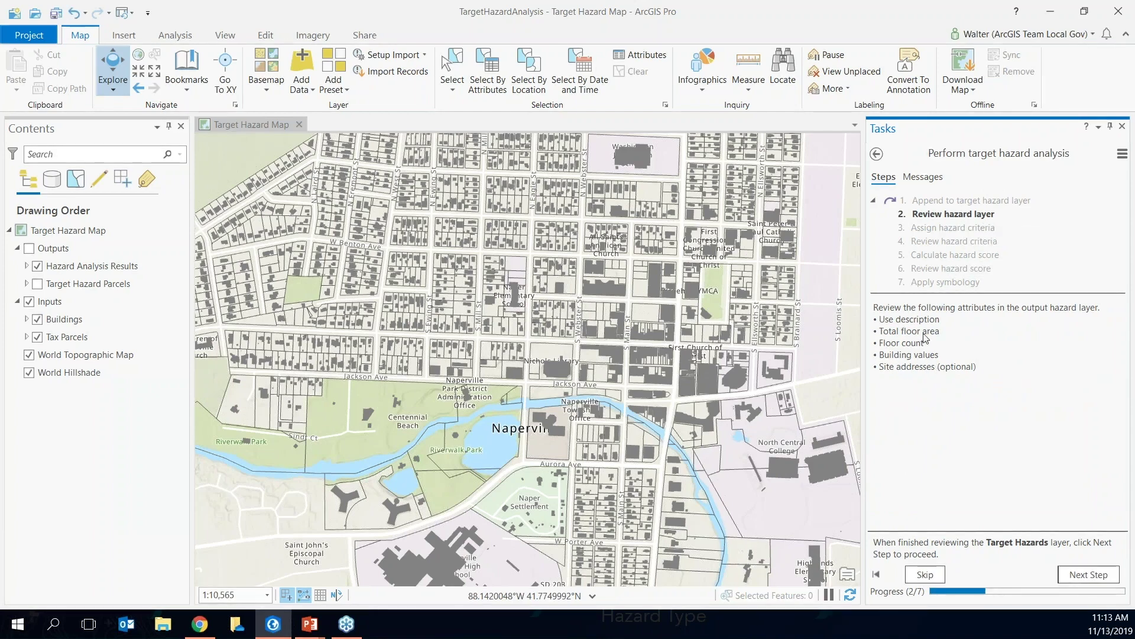
{"action": "left_click", "coordinate": [932, 579]}
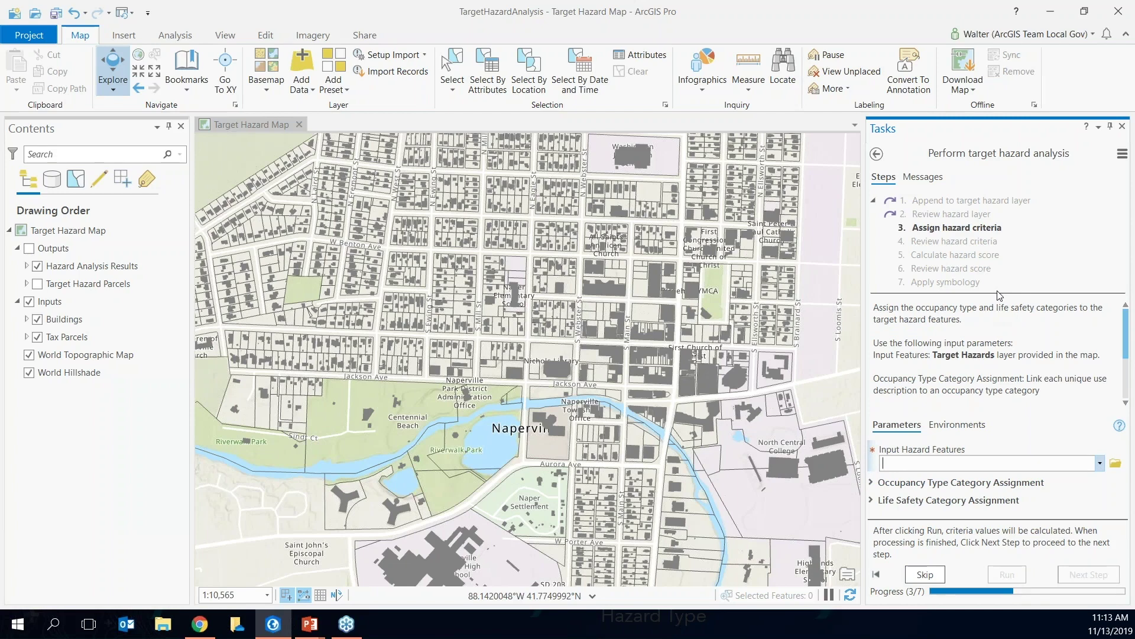
- In the occupancy type category assignment, set the first category to Storage, leaving its use description blank
{"action": "left_click", "coordinate": [918, 484]}
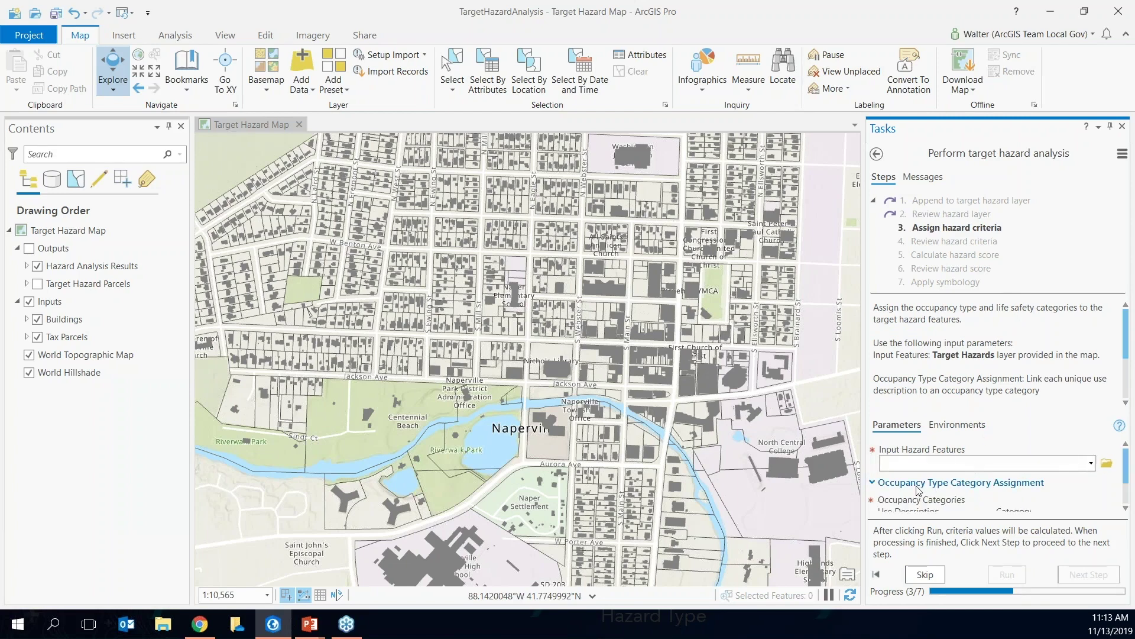
{"action": "scroll", "coordinate": [981, 479], "scroll_direction": "down", "scroll_amount": 1}
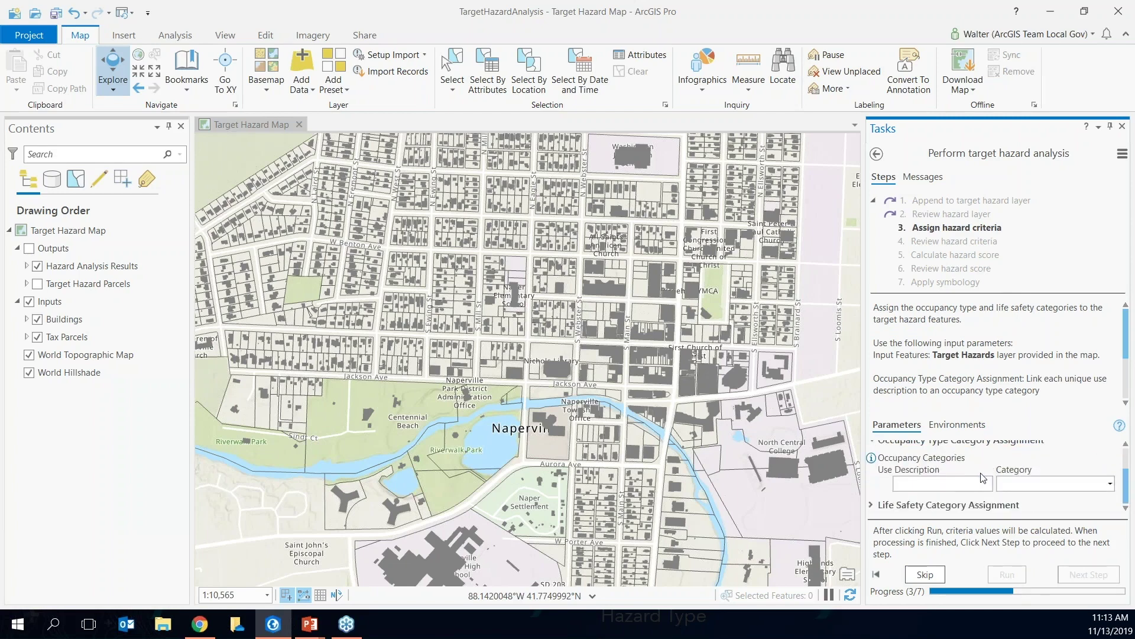
{"action": "left_click", "coordinate": [1098, 483]}
{"action": "left_click", "coordinate": [1075, 452]}
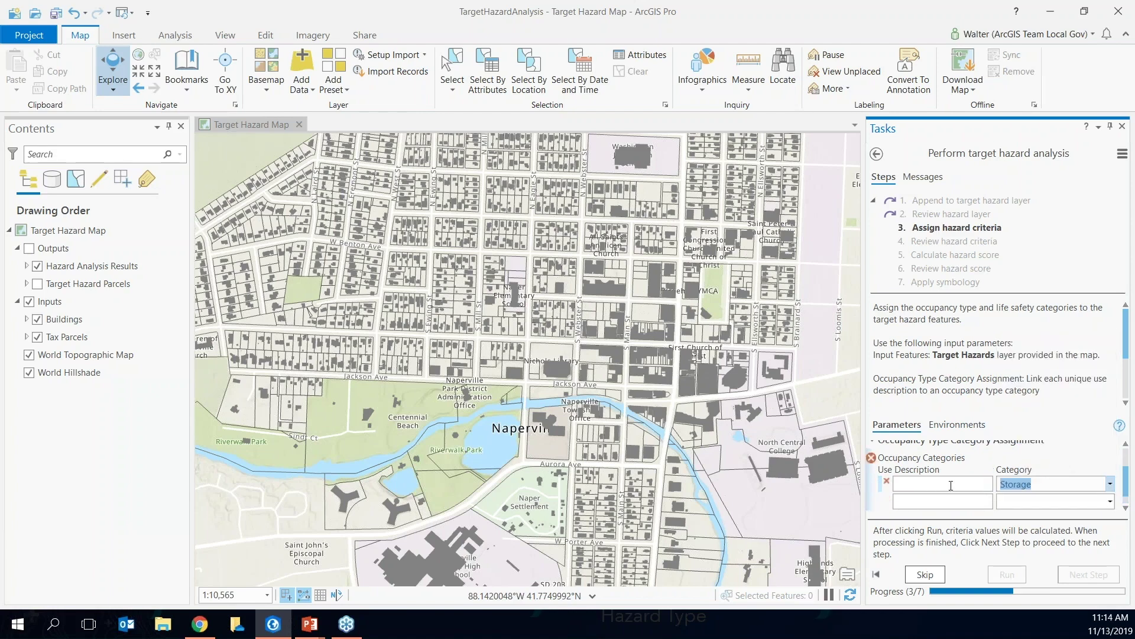
- In the life safety category assignment, set occupancy type Assembly with category Awake and ambulatory not over two stories
{"action": "scroll", "coordinate": [961, 508], "scroll_direction": "down", "scroll_amount": 1}
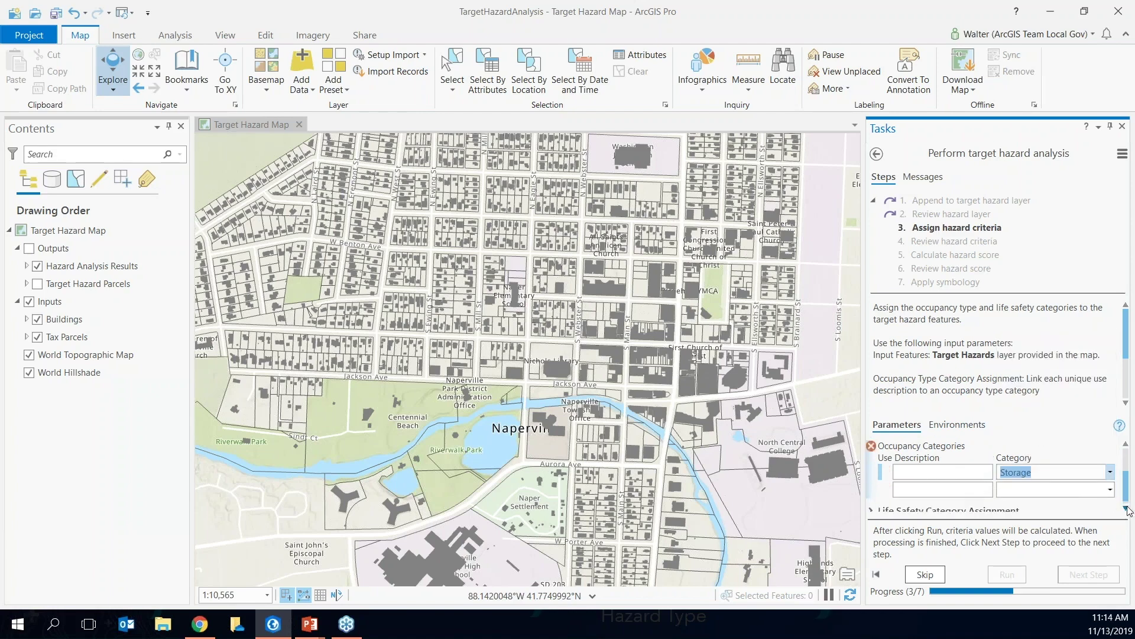
{"action": "left_click", "coordinate": [961, 510]}
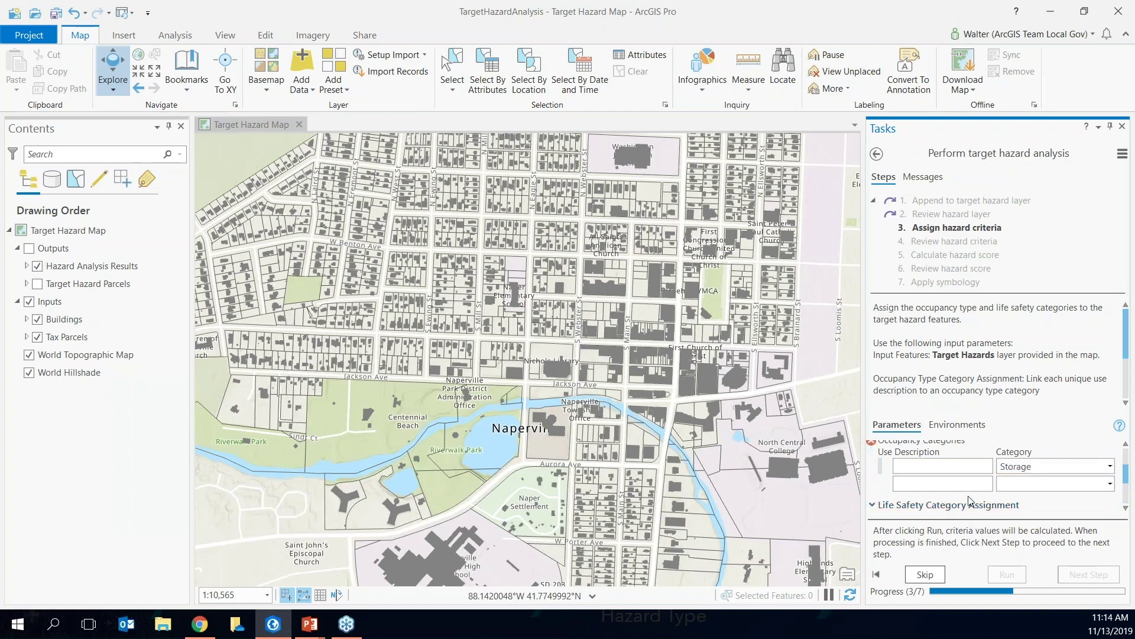
{"action": "scroll", "coordinate": [969, 502], "scroll_direction": "down", "scroll_amount": 1}
{"action": "scroll", "coordinate": [1052, 488], "scroll_direction": "down", "scroll_amount": 1}
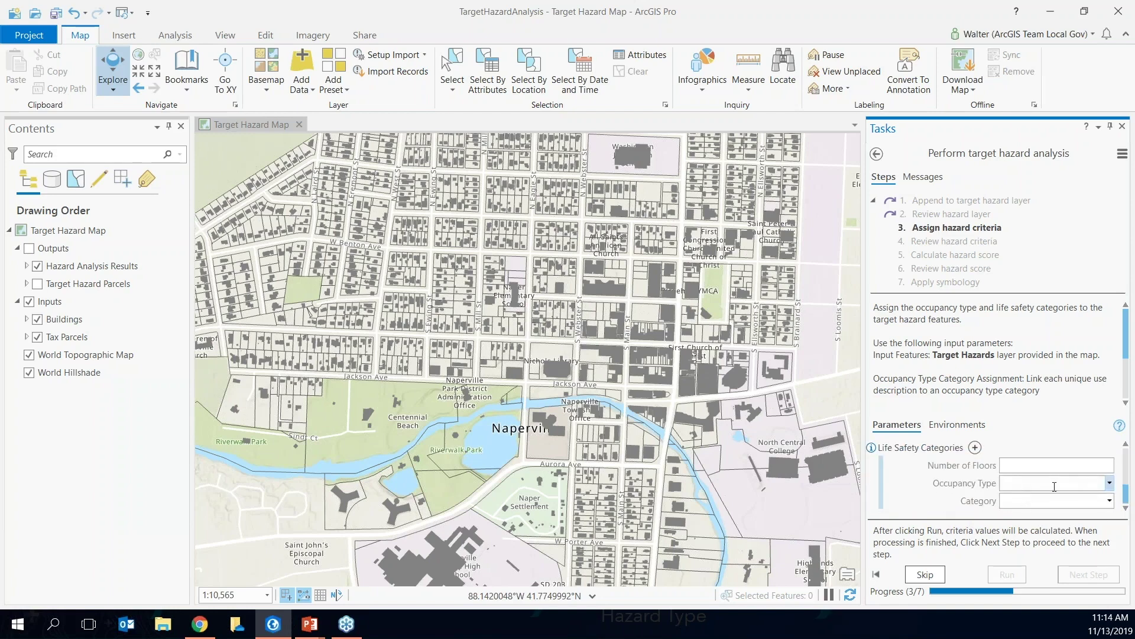
{"action": "left_click", "coordinate": [1109, 482]}
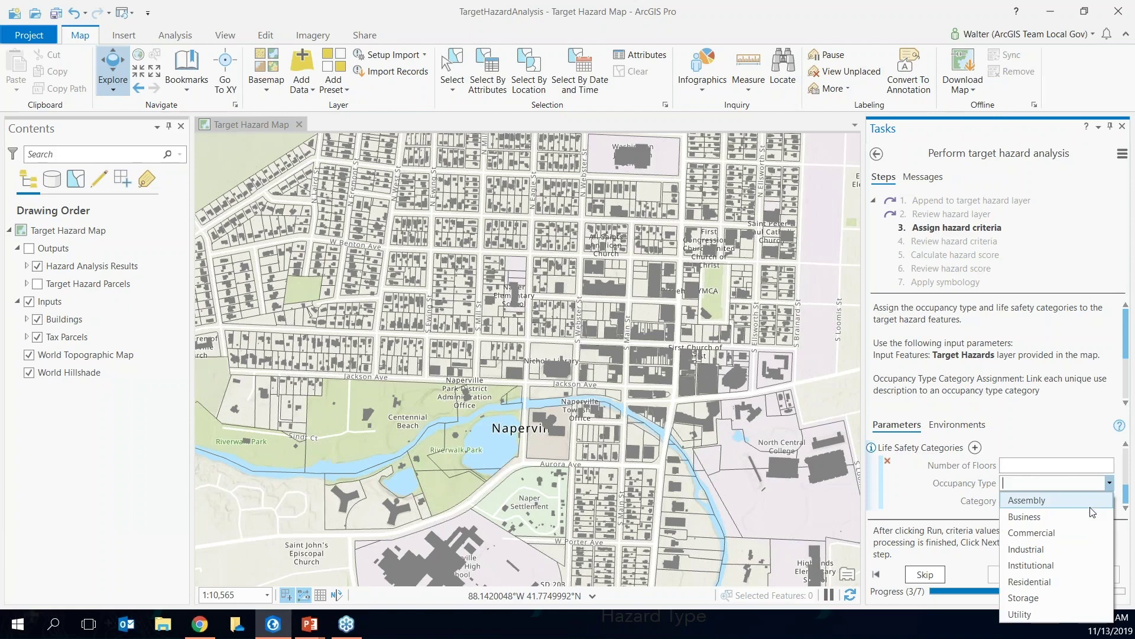
{"action": "left_click", "coordinate": [1090, 507]}
{"action": "left_click", "coordinate": [1109, 500]}
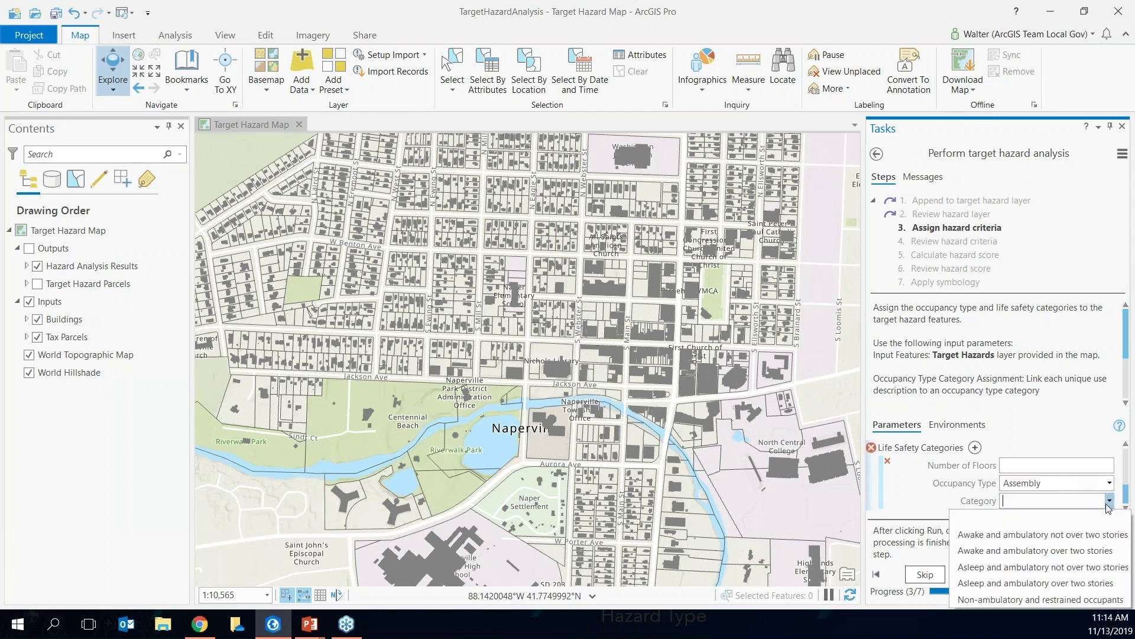
{"action": "left_click", "coordinate": [1087, 535]}
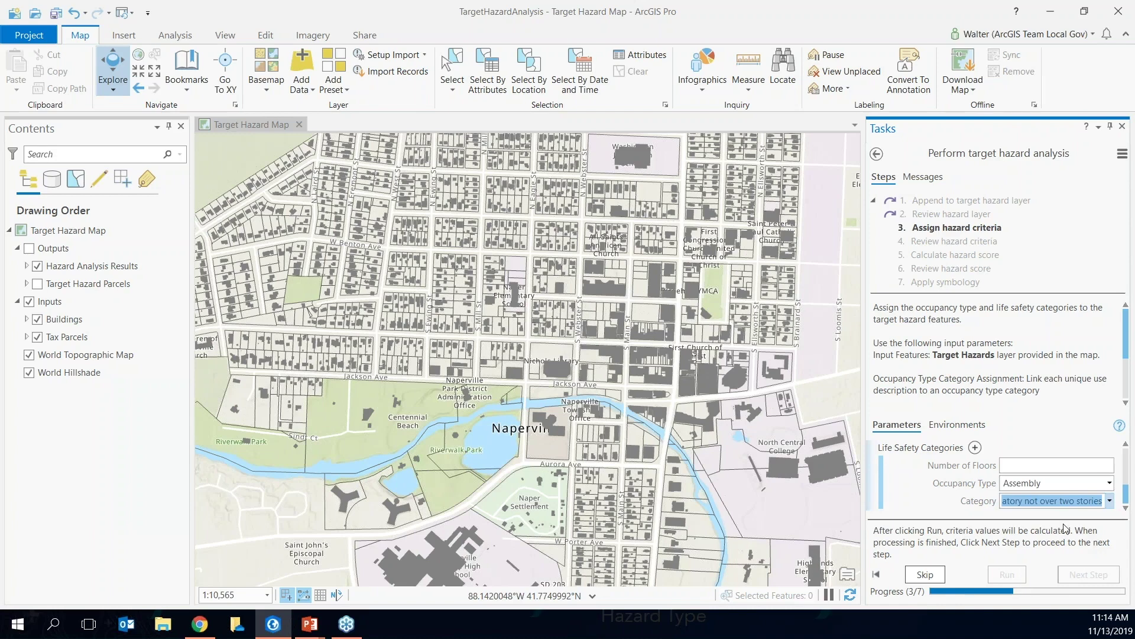
- Skip to the Calculate hazard score step and review the occupancy type and life safety criticality rankings
{"action": "left_click", "coordinate": [939, 575]}
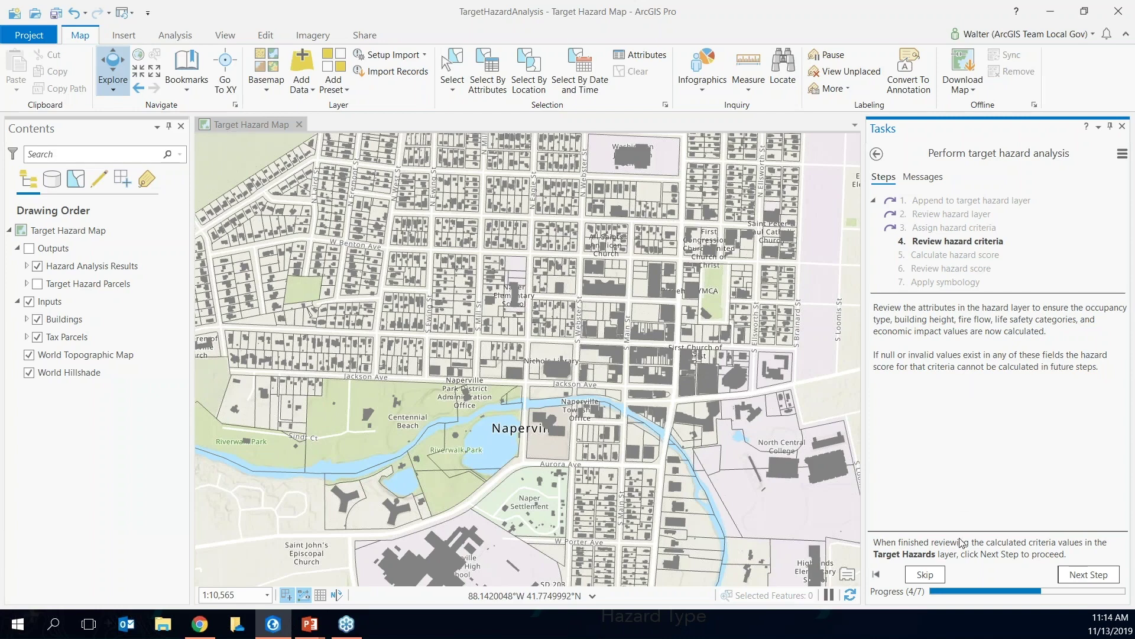
{"action": "left_click", "coordinate": [941, 575]}
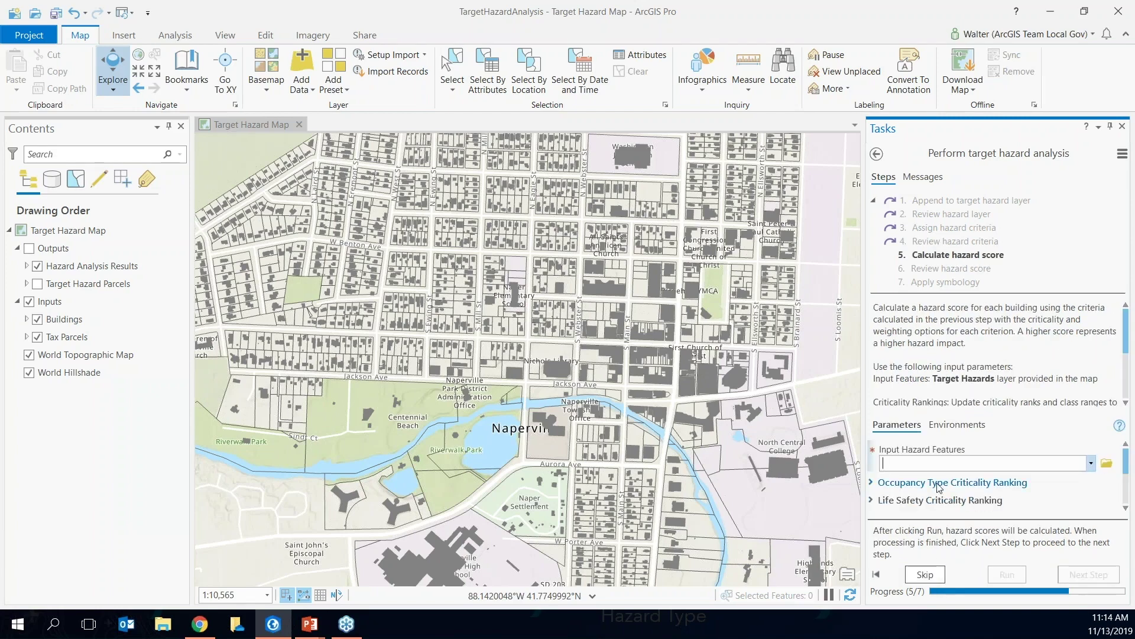
{"action": "left_click", "coordinate": [899, 490]}
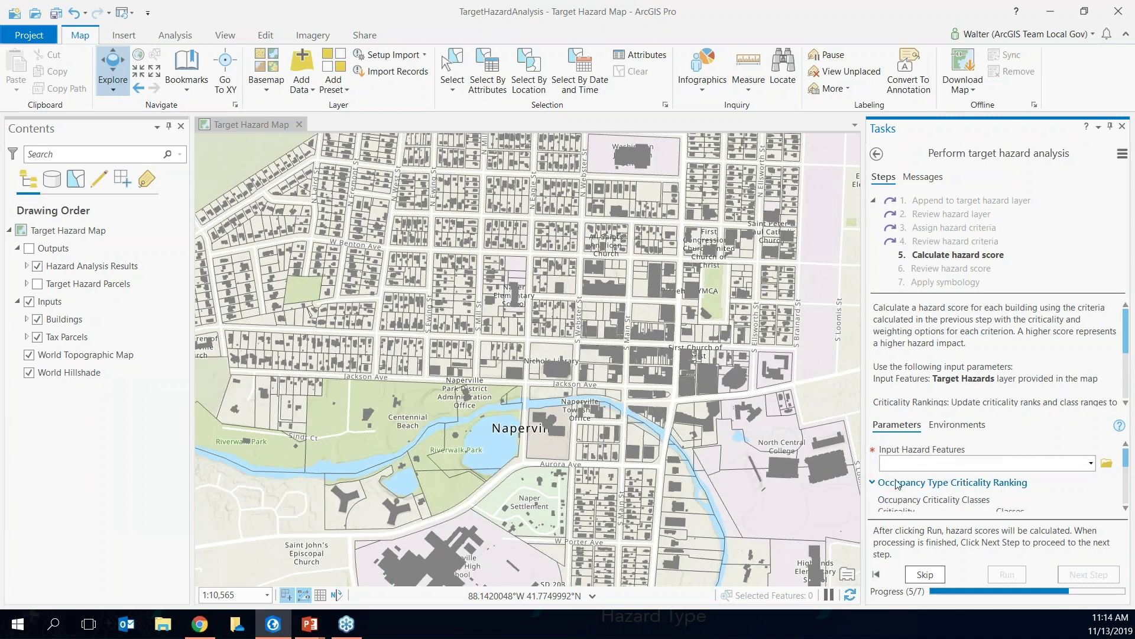
{"action": "scroll", "coordinate": [899, 485], "scroll_direction": "down", "scroll_amount": 3}
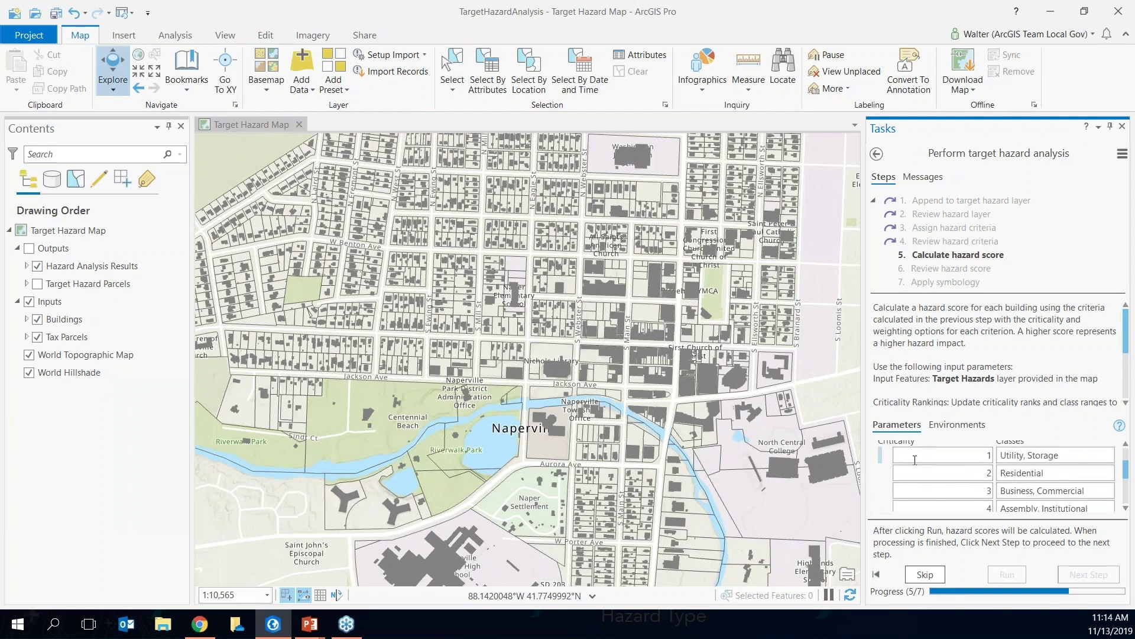
{"action": "scroll", "coordinate": [916, 467], "scroll_direction": "up", "scroll_amount": 2}
{"action": "left_click", "coordinate": [886, 473]}
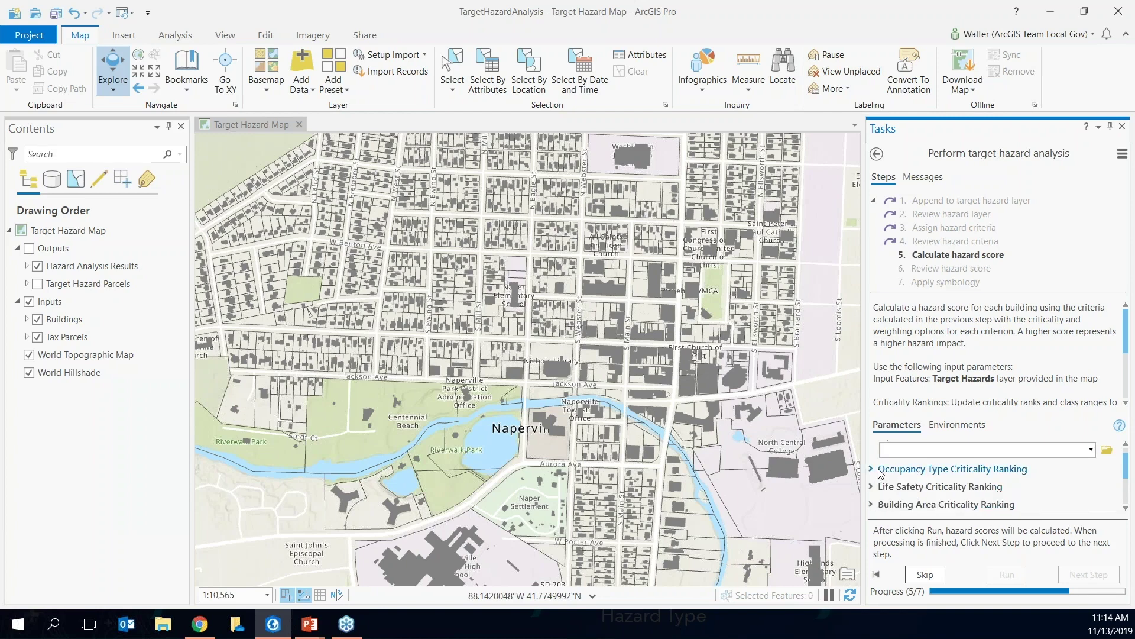
{"action": "left_click", "coordinate": [874, 487]}
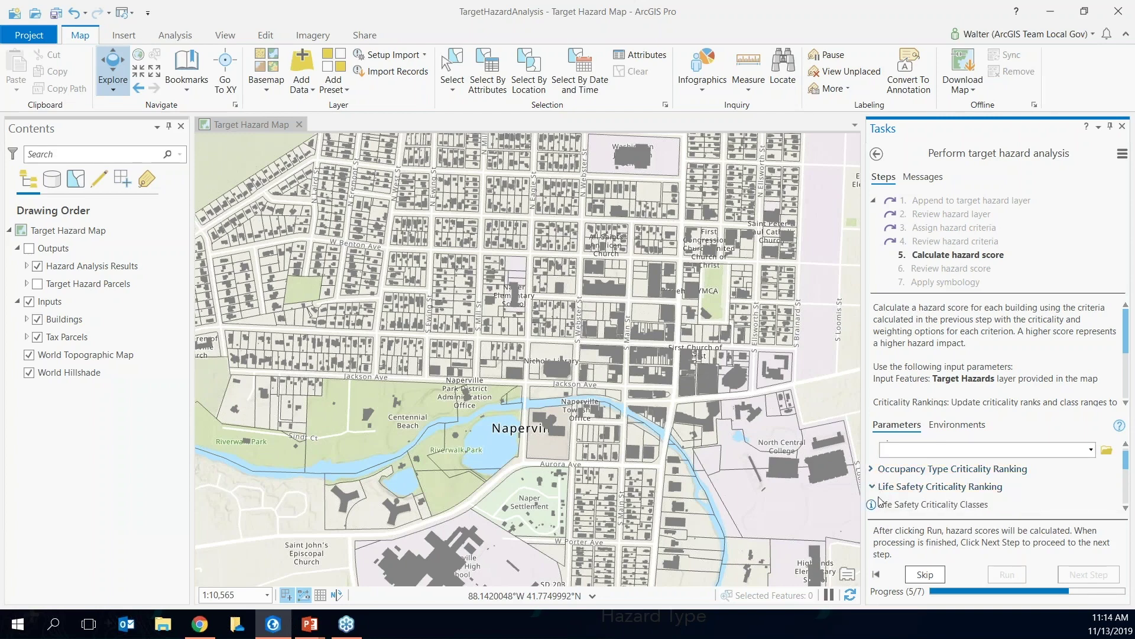
{"action": "left_click", "coordinate": [873, 504]}
{"action": "scroll", "coordinate": [885, 496], "scroll_direction": "up", "scroll_amount": 1}
{"action": "scroll", "coordinate": [885, 497], "scroll_direction": "down", "scroll_amount": 2}
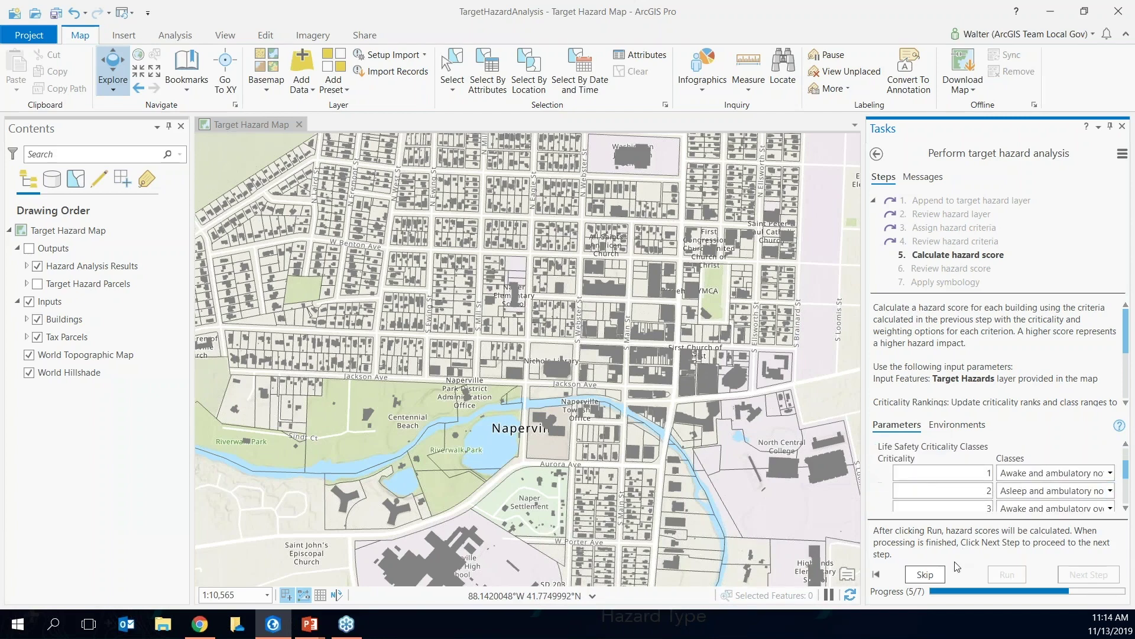
- Skip the Calculate hazard score, Review hazard score and Apply symbology steps to exit the task
{"action": "left_click", "coordinate": [935, 577]}
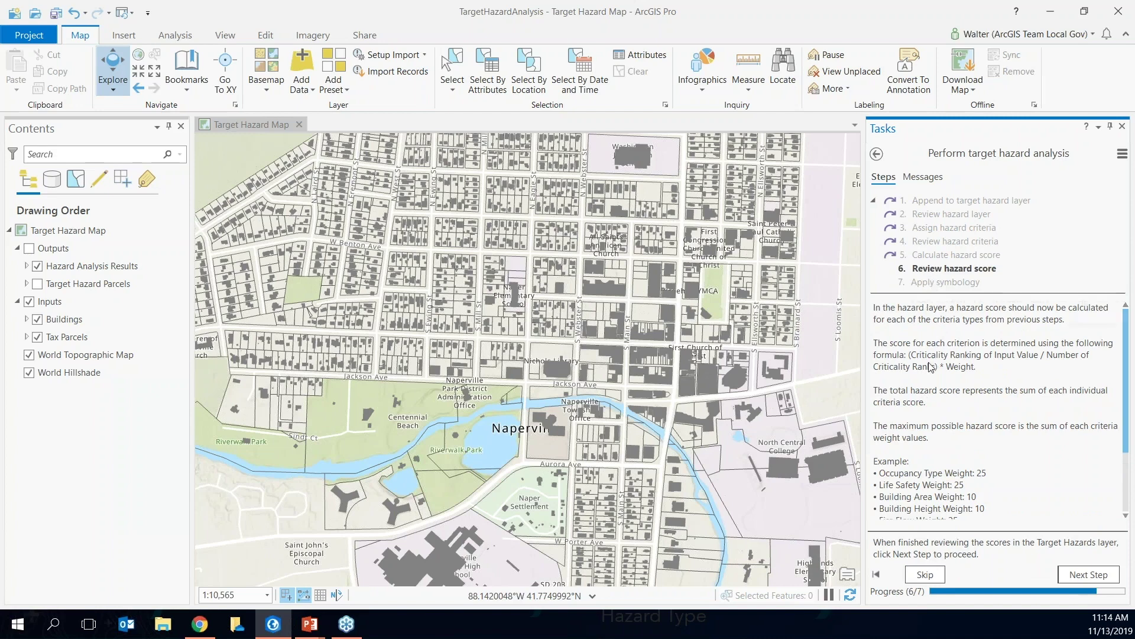
{"action": "left_click", "coordinate": [933, 571]}
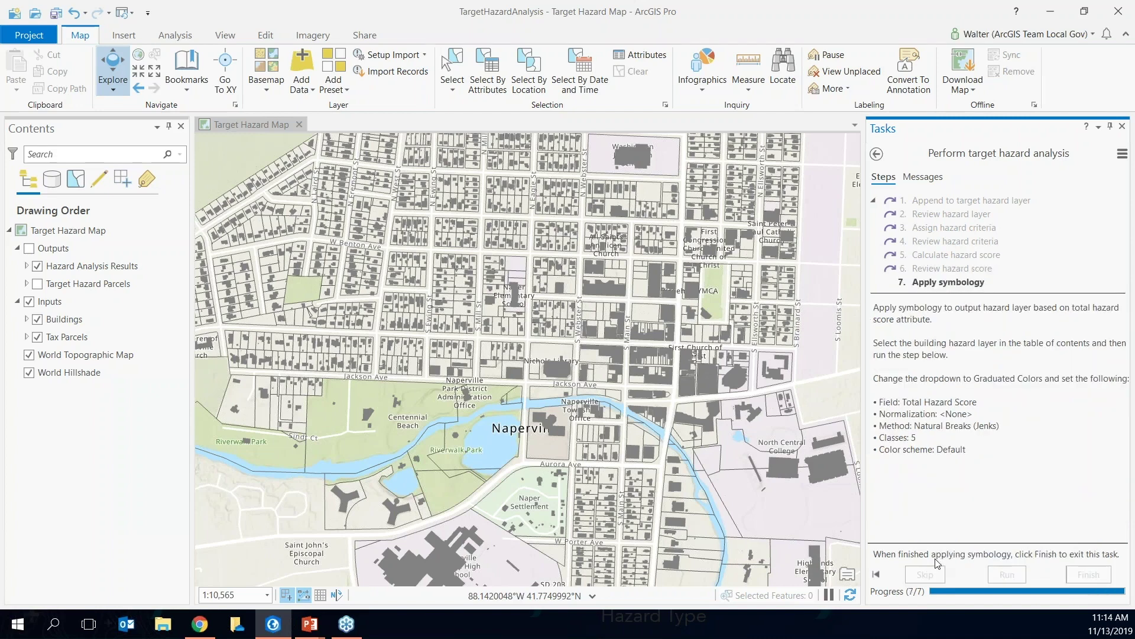
{"action": "left_click", "coordinate": [933, 576]}
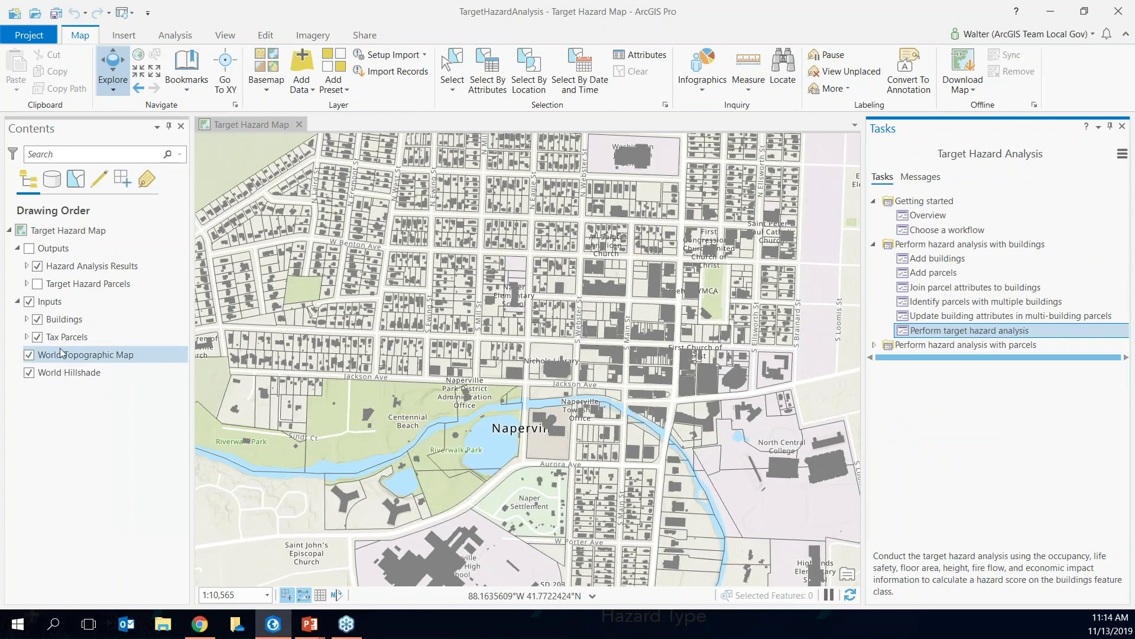
- Show the Outputs group on the map and inspect the hazard scores of the building at Nichols Library
{"action": "left_click", "coordinate": [31, 249]}
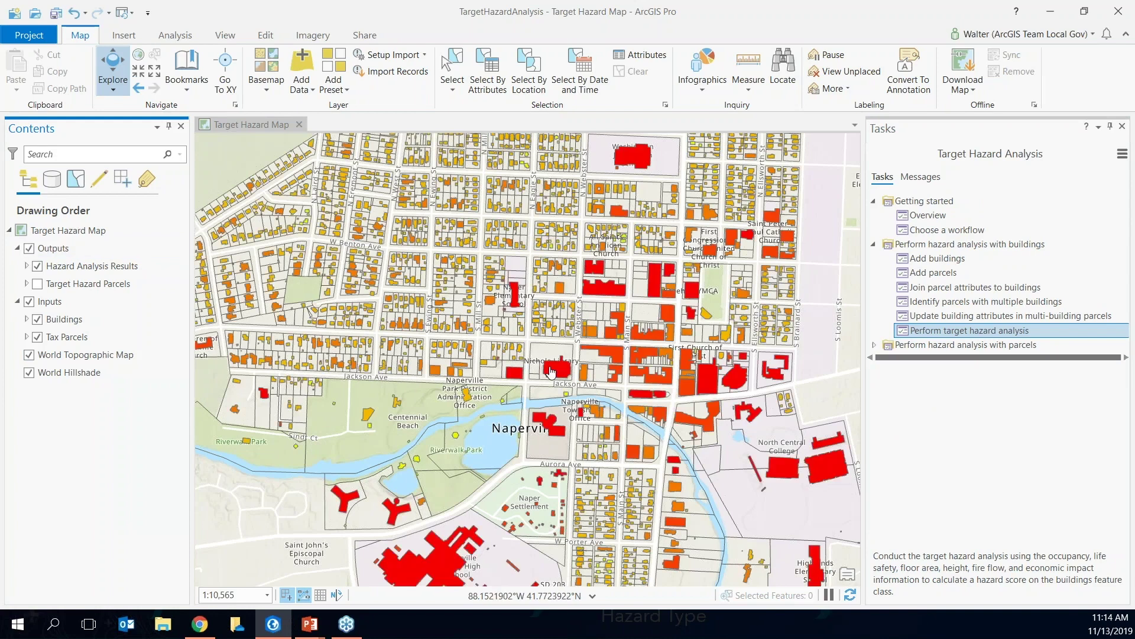
{"action": "left_click", "coordinate": [550, 371]}
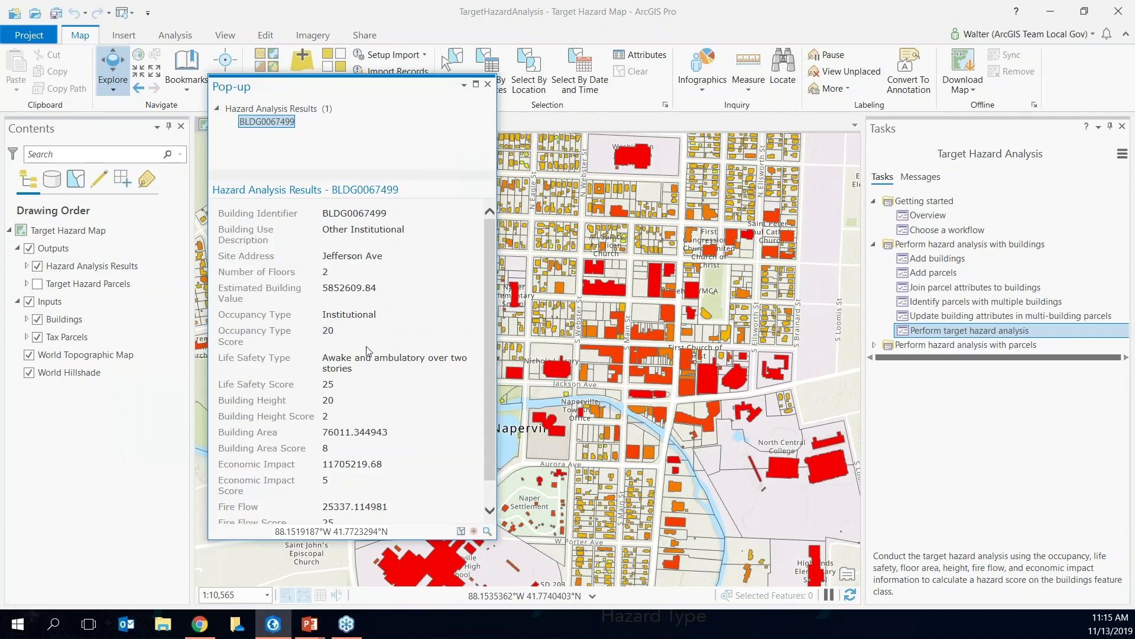
{"action": "scroll", "coordinate": [324, 395], "scroll_direction": "down", "scroll_amount": 1}
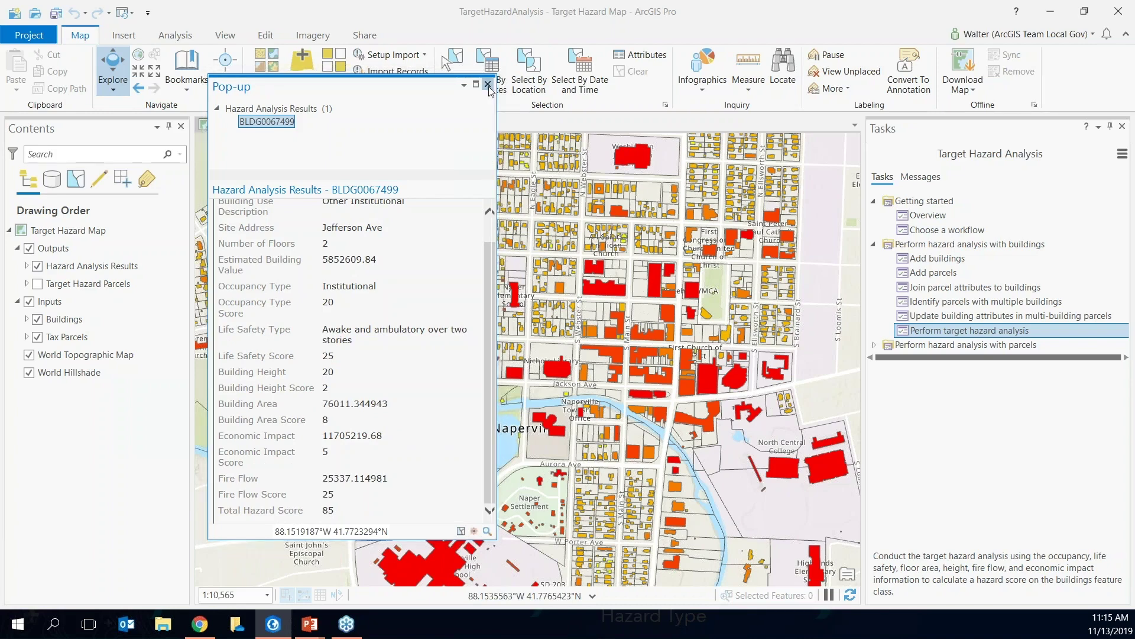
{"action": "left_click", "coordinate": [488, 85]}
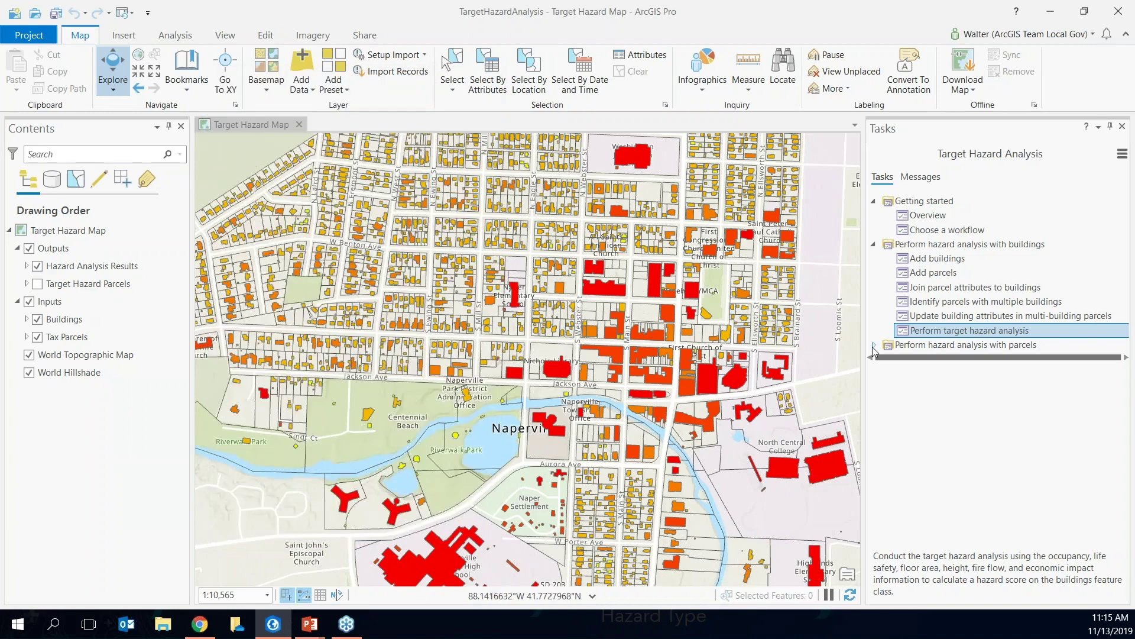
- Expand the parcels workflow's tasks and switch the displayed output from Hazard Analysis Results to Target Hazard Parcels
{"action": "double_click", "coordinate": [923, 345]}
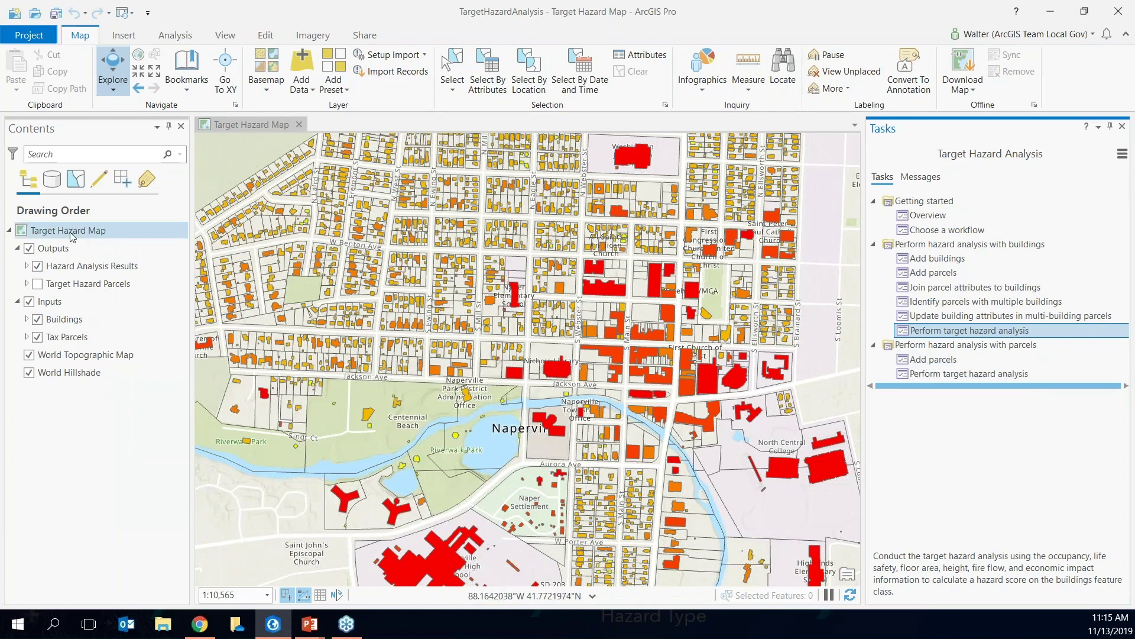
{"action": "left_click", "coordinate": [36, 266]}
{"action": "left_click", "coordinate": [37, 284]}
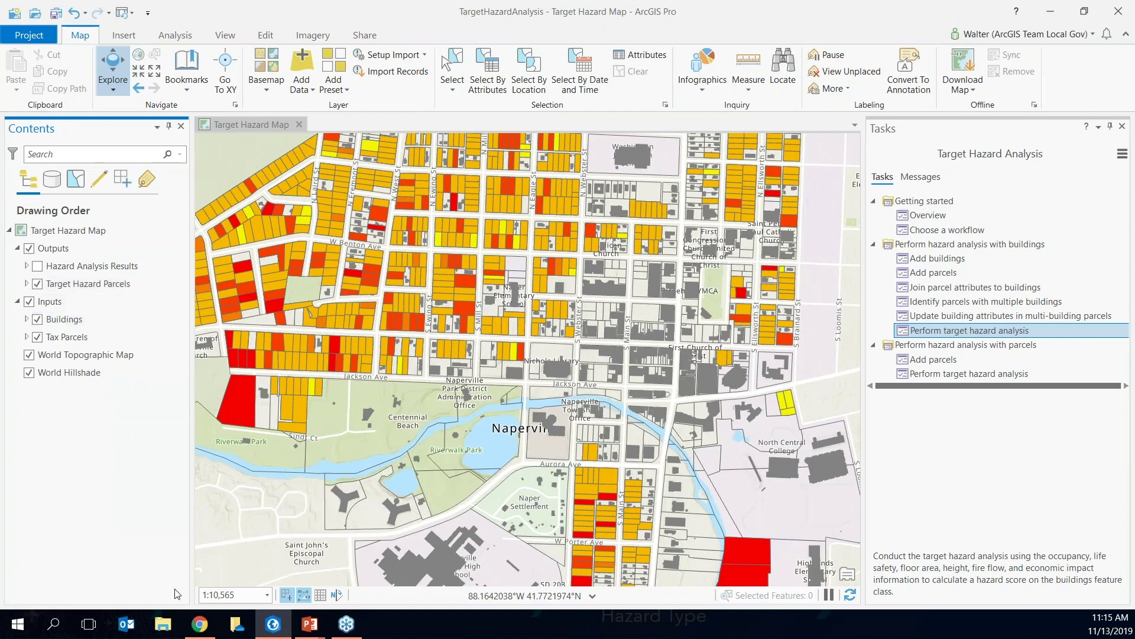
{"action": "left_click", "coordinate": [198, 626]}
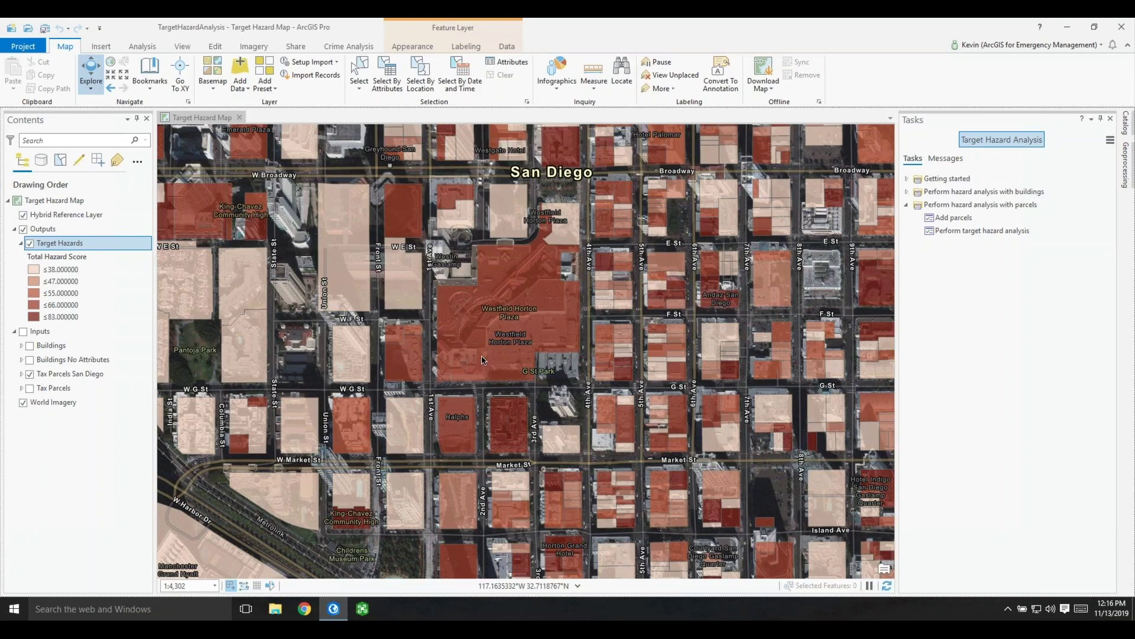
- Inspect the hazard attributes and scores of the Target Hazards parcel between 1st and 2nd Ave, just north of Market St
{"action": "left_click", "coordinate": [462, 430]}
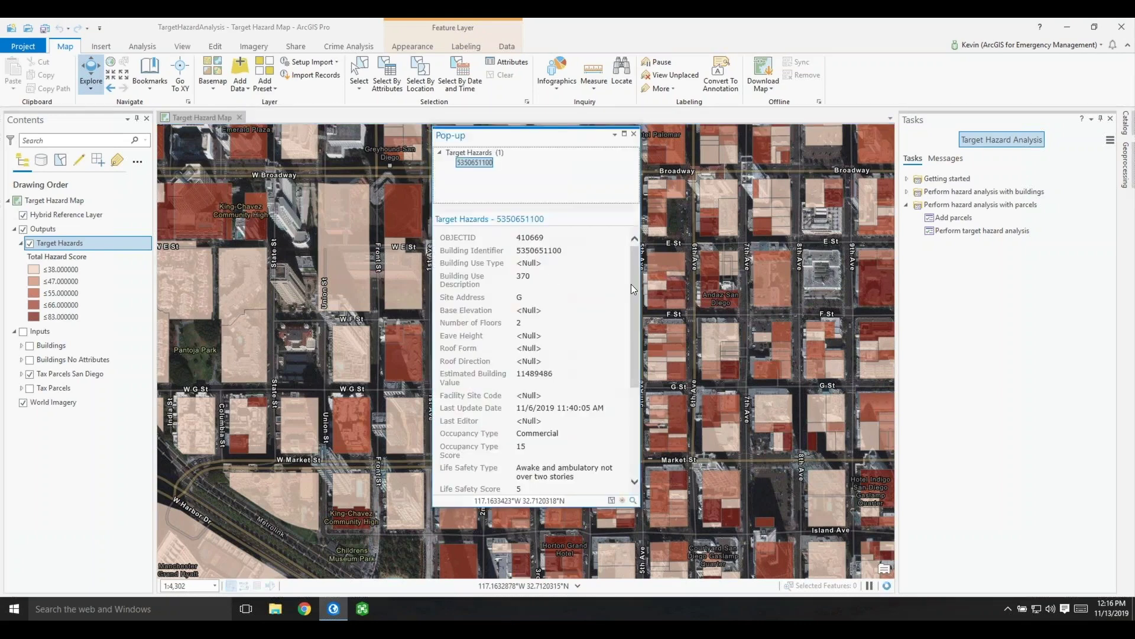
{"action": "left_click_drag", "start_coordinate": [630, 292], "coordinate": [629, 378]}
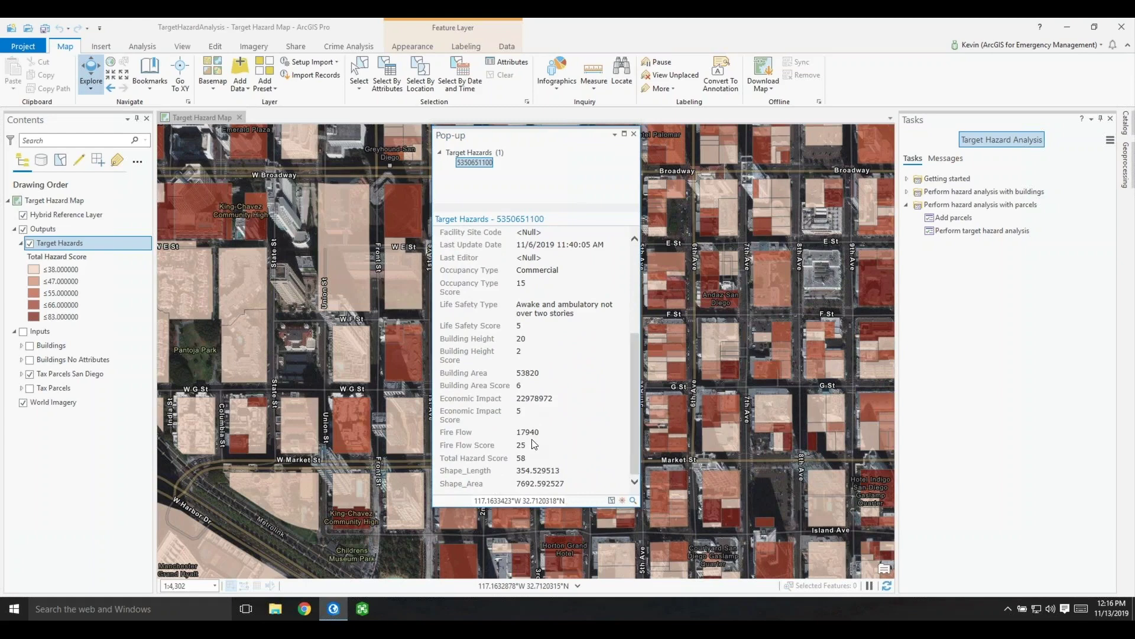
{"action": "left_click", "coordinate": [634, 134]}
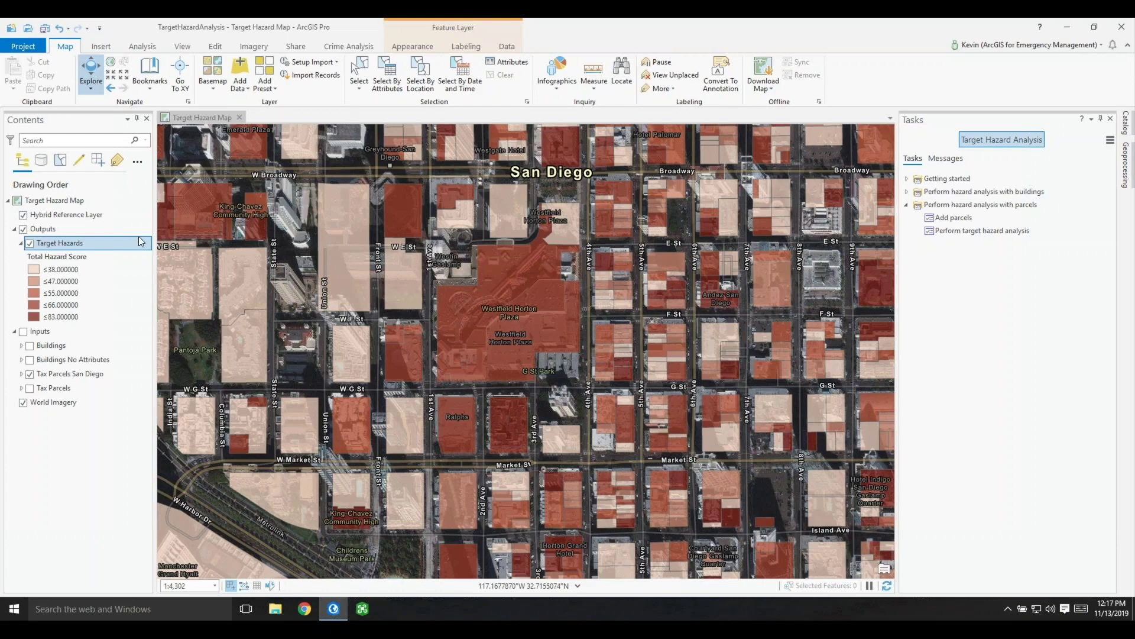
- Start publishing the target hazard map's layers as a new web layer
{"action": "left_click", "coordinate": [296, 45]}
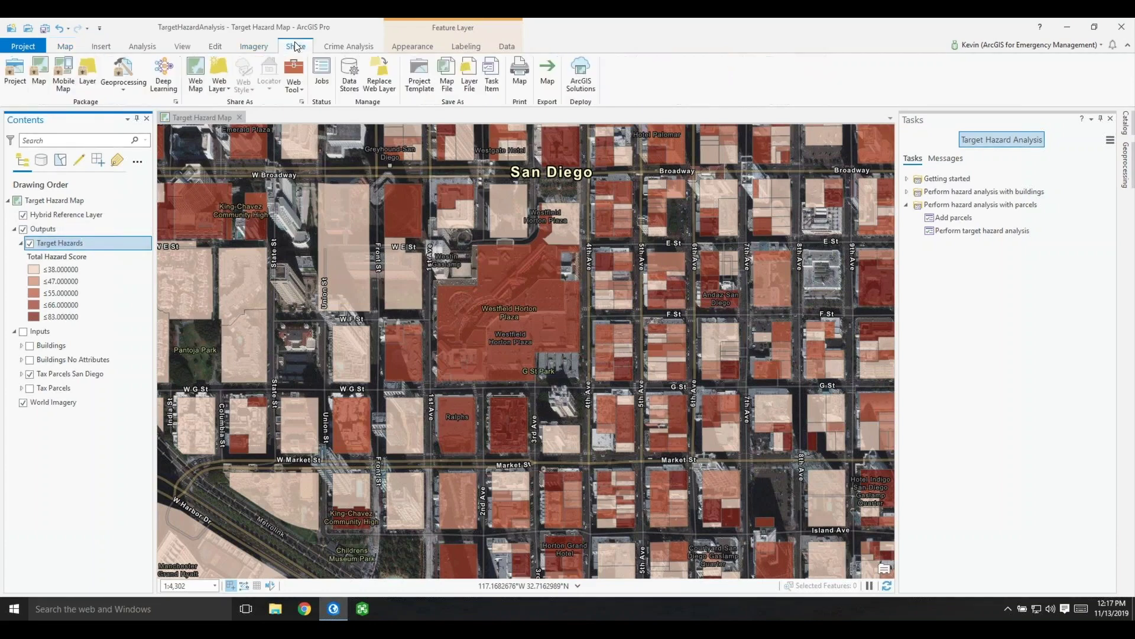
{"action": "left_click", "coordinate": [219, 85]}
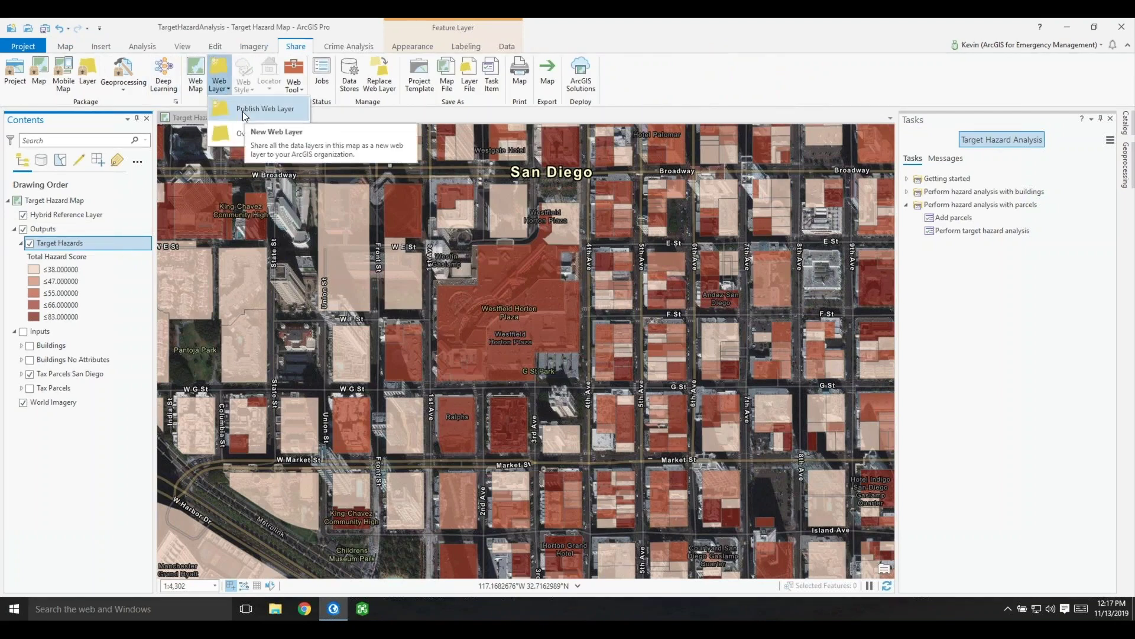
{"action": "left_click", "coordinate": [244, 113]}
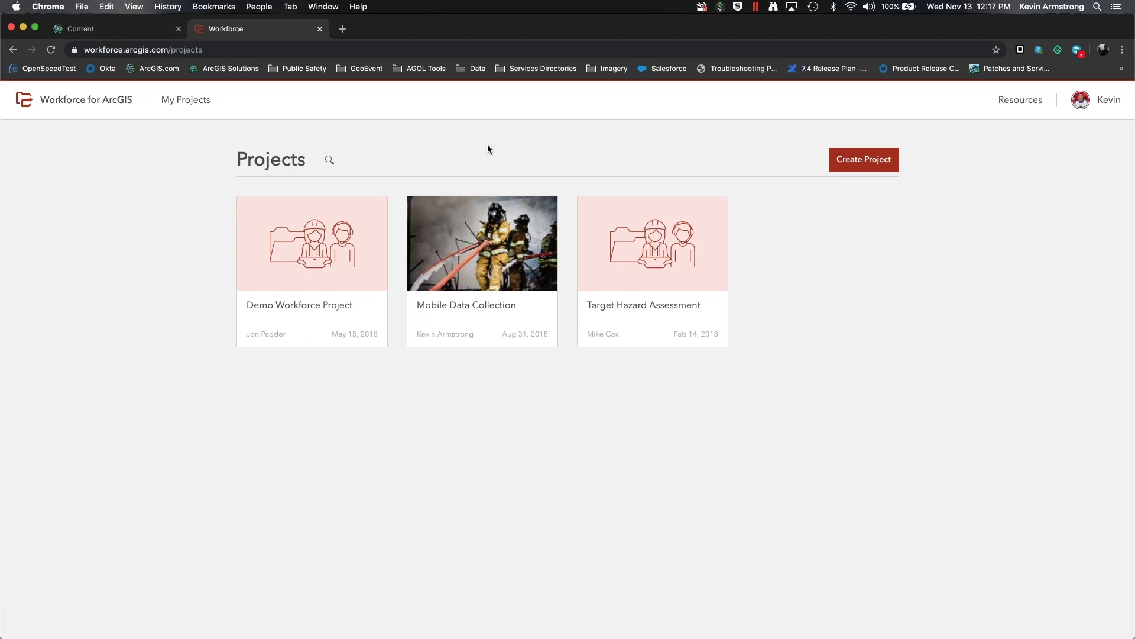
- In Workforce for ArcGIS, open the Mobile Data Collection project's configuration and review its assignment types and overview
{"action": "mouse_move", "coordinate": [512, 211]}
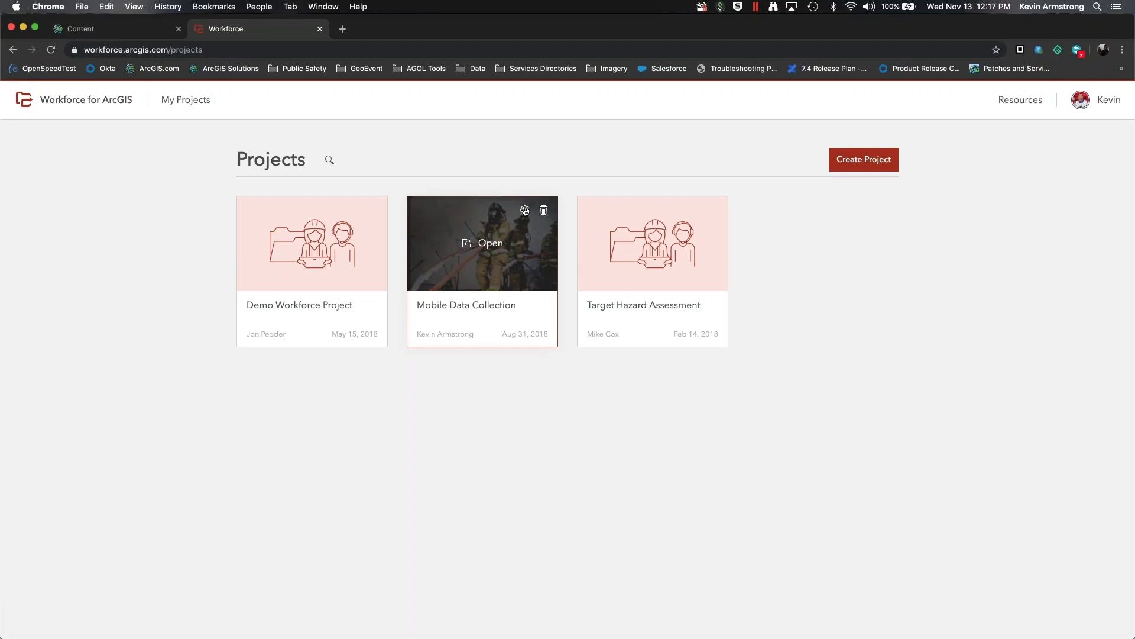
{"action": "left_click", "coordinate": [524, 210]}
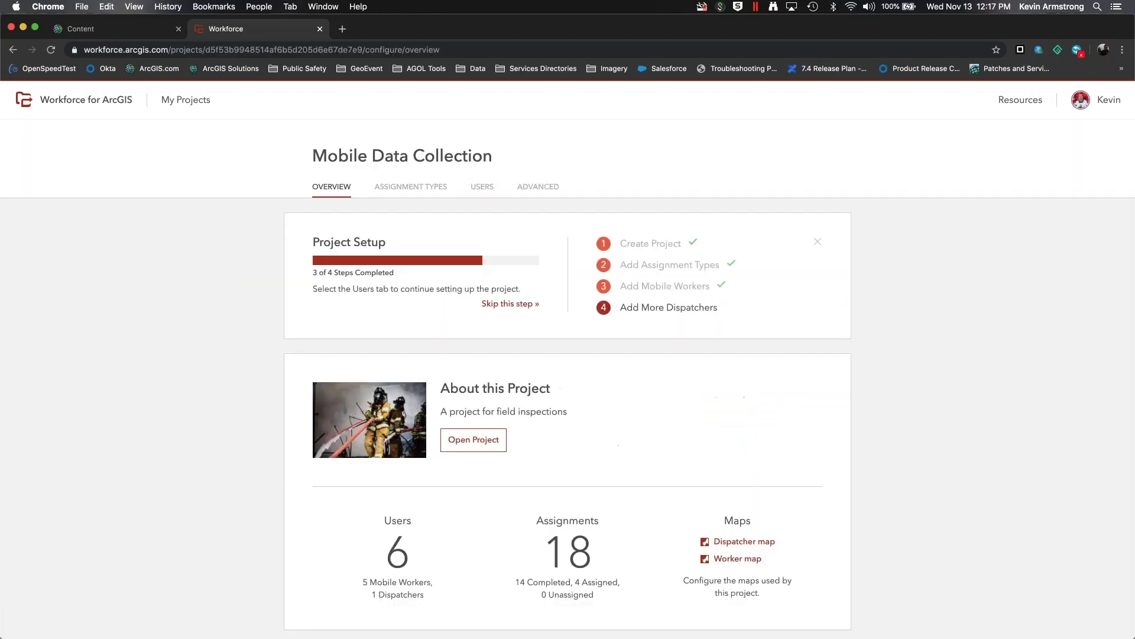
{"action": "left_click", "coordinate": [406, 191]}
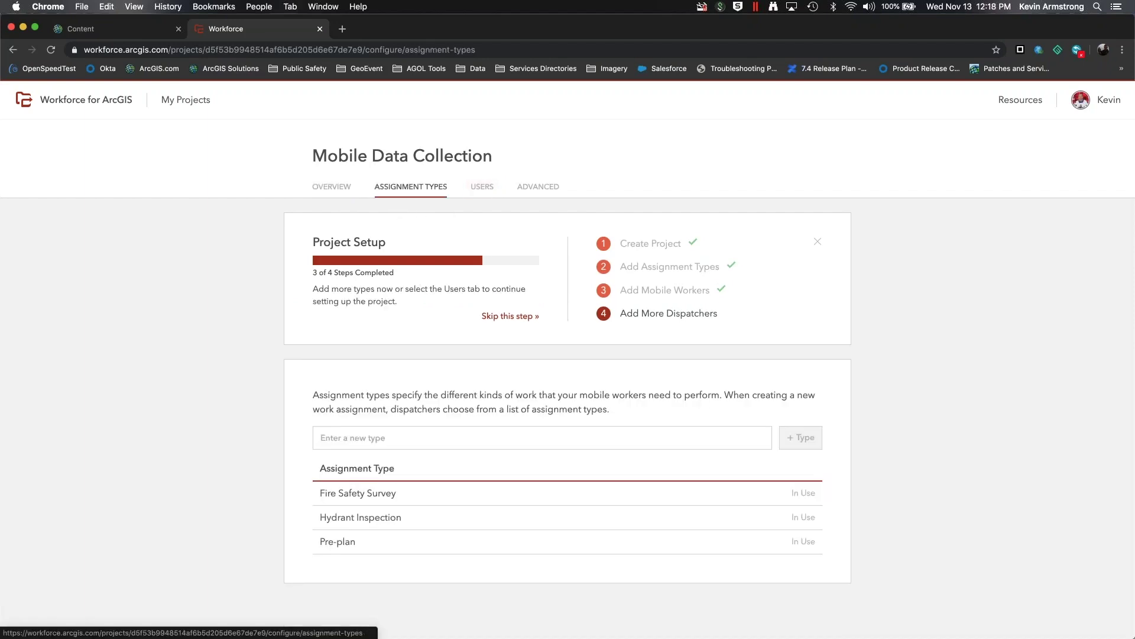
{"action": "left_click", "coordinate": [342, 187]}
{"action": "scroll", "coordinate": [563, 366], "scroll_direction": "down", "scroll_amount": 1}
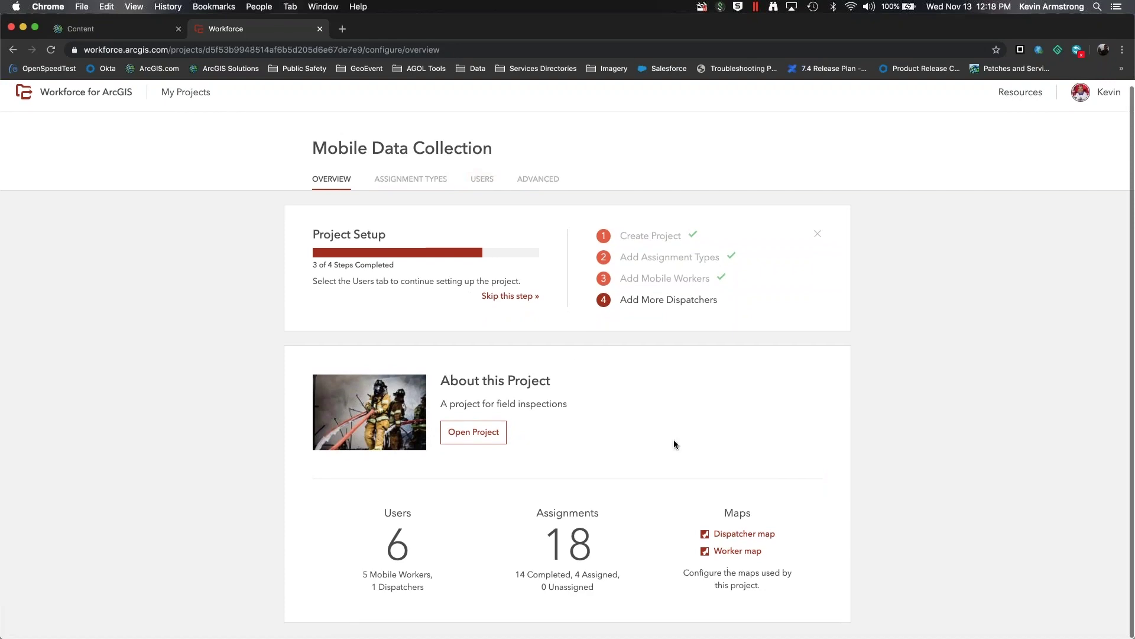
- Review the Dispatcher map with the Target Hazards San Diego legend and the options for adding layers, and close the map
{"action": "left_click", "coordinate": [736, 536]}
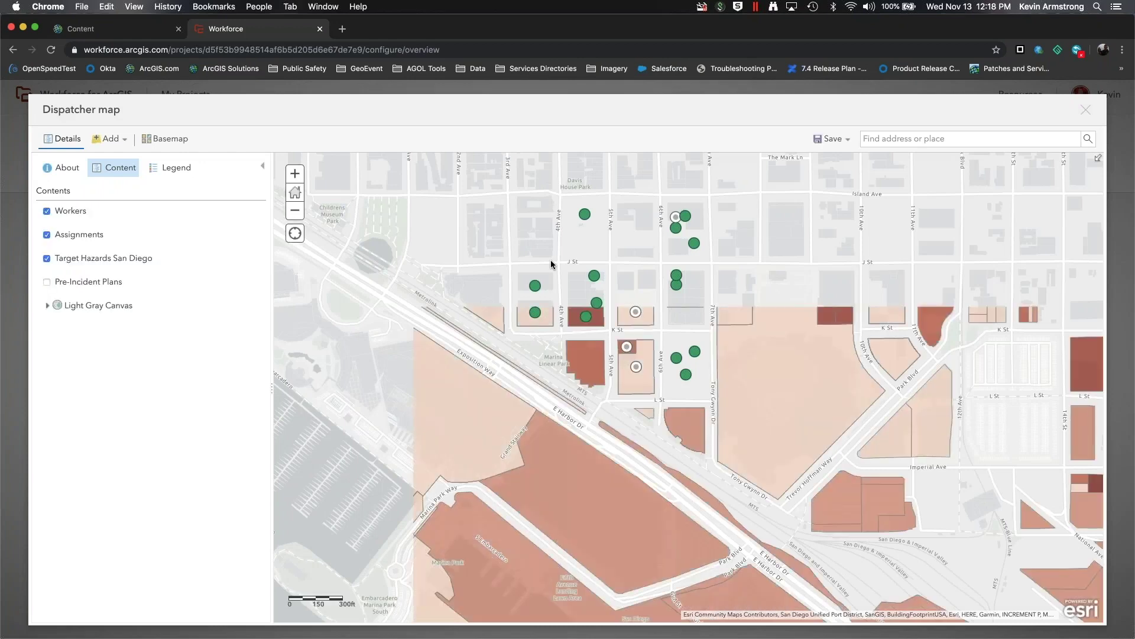
{"action": "left_click", "coordinate": [117, 258]}
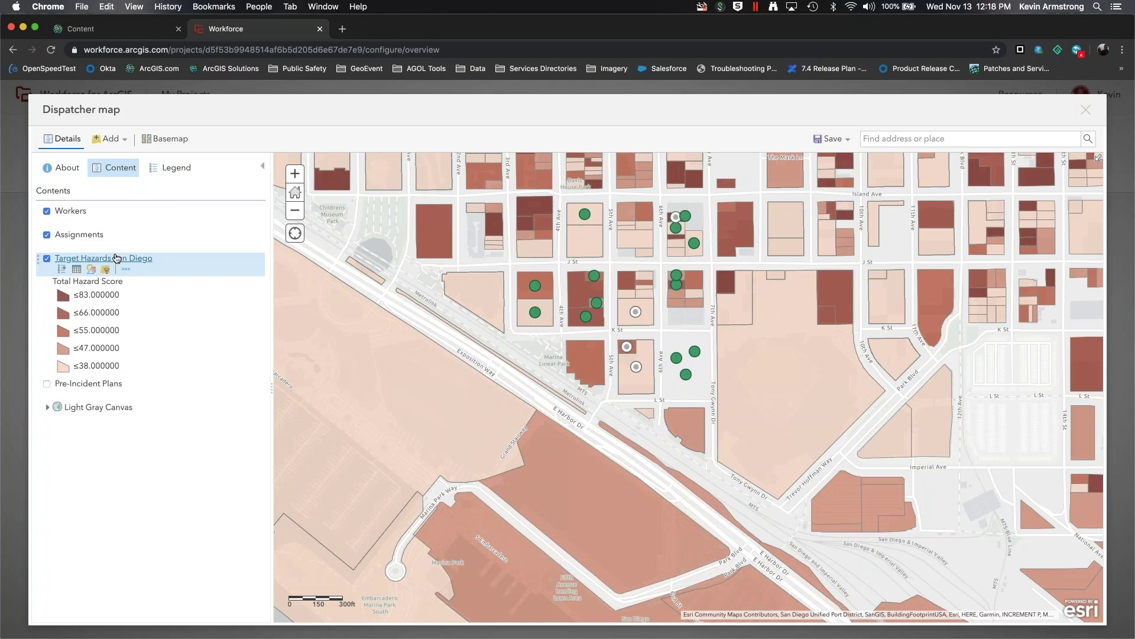
{"action": "left_click", "coordinate": [116, 258]}
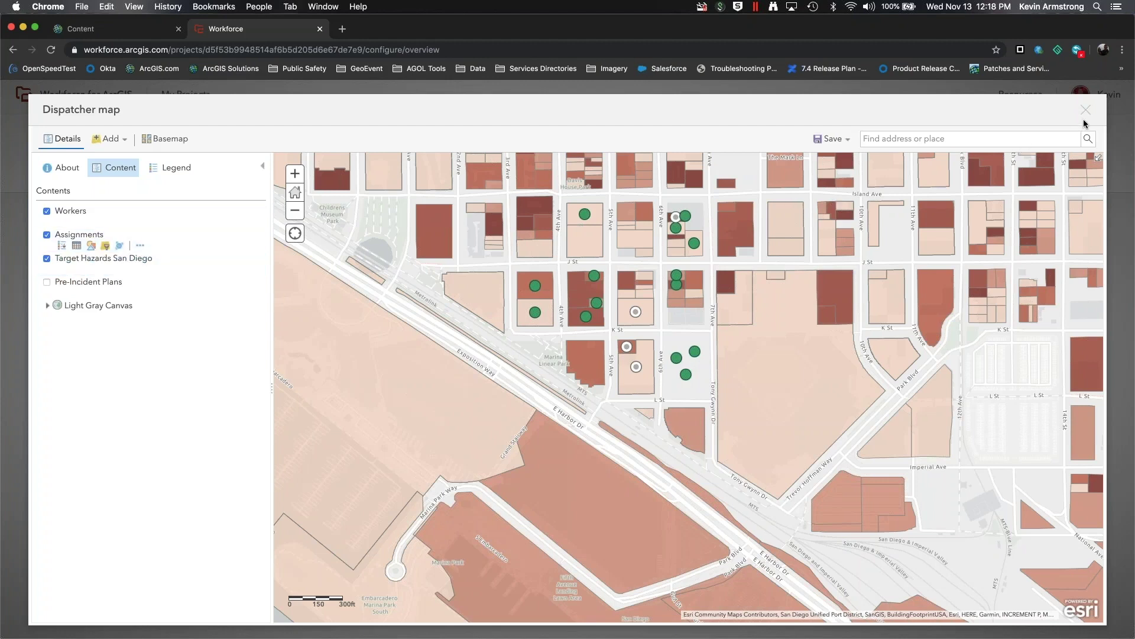
{"action": "left_click", "coordinate": [128, 139]}
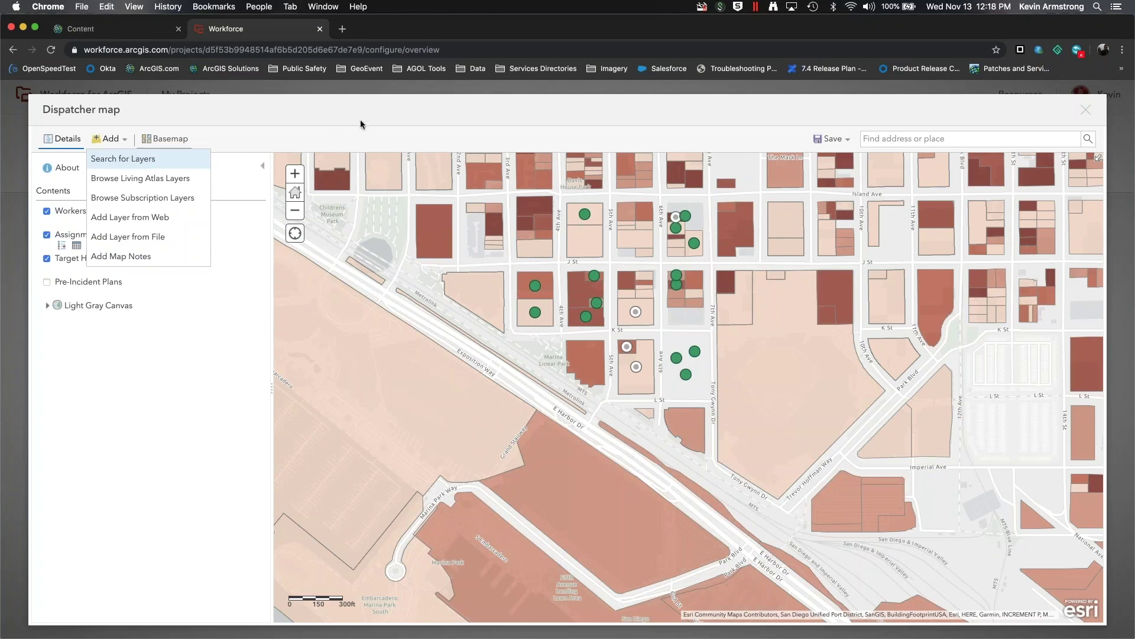
{"action": "left_click", "coordinate": [1085, 110]}
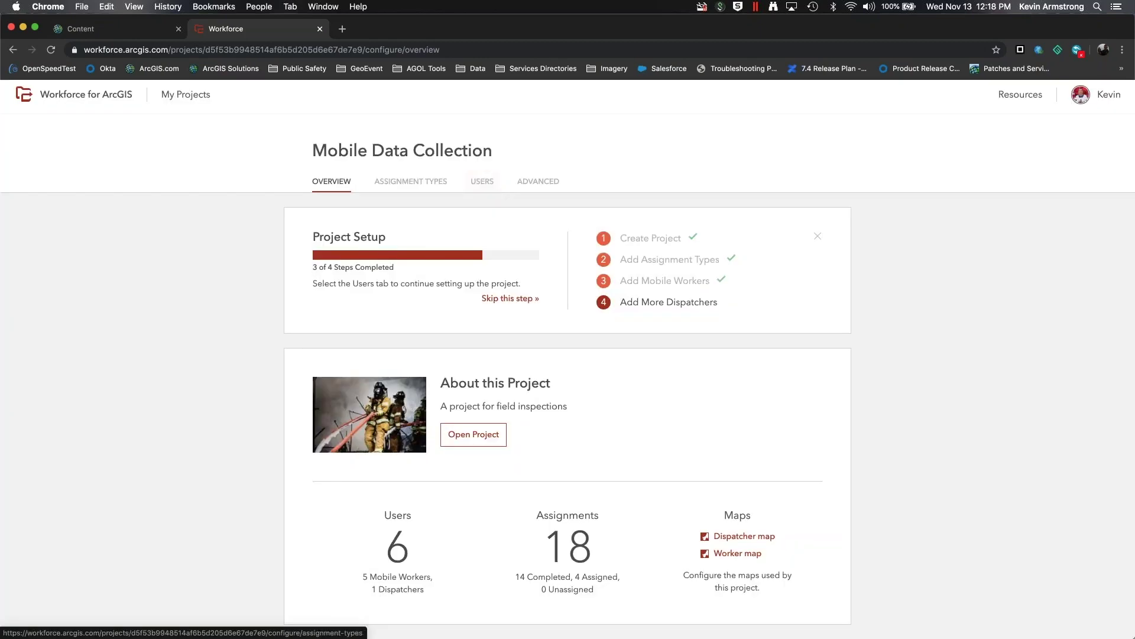
- Return to the project list and open the Mobile Data Collection project to view its assignments around Market St
{"action": "left_click", "coordinate": [185, 95]}
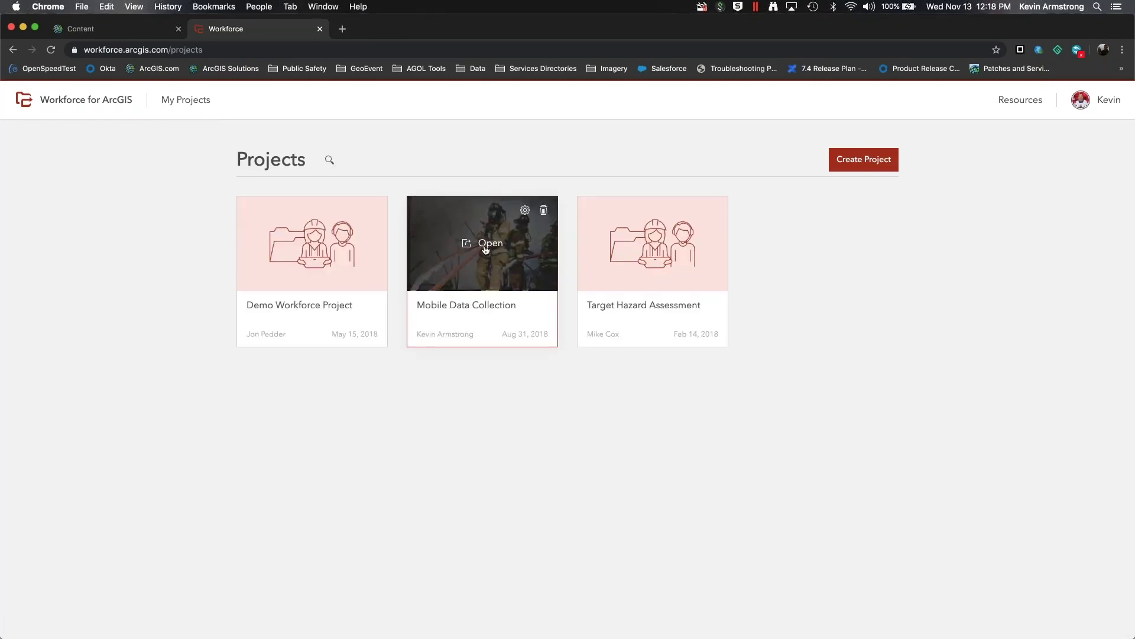
{"action": "left_click", "coordinate": [463, 243]}
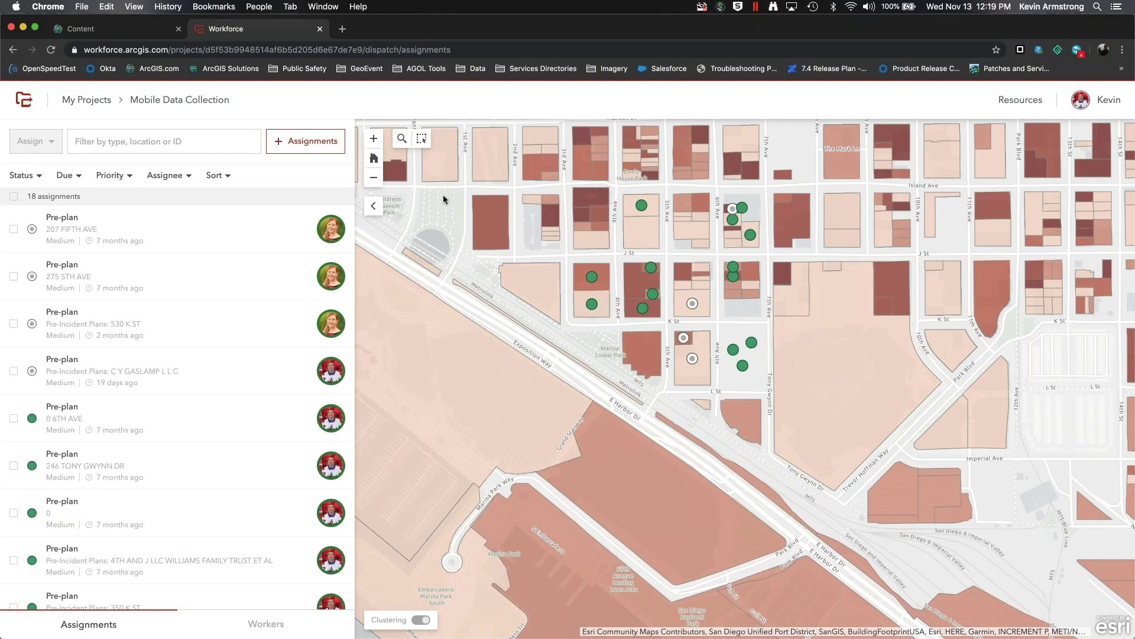
{"action": "left_click_drag", "start_coordinate": [426, 304], "coordinate": [507, 433]}
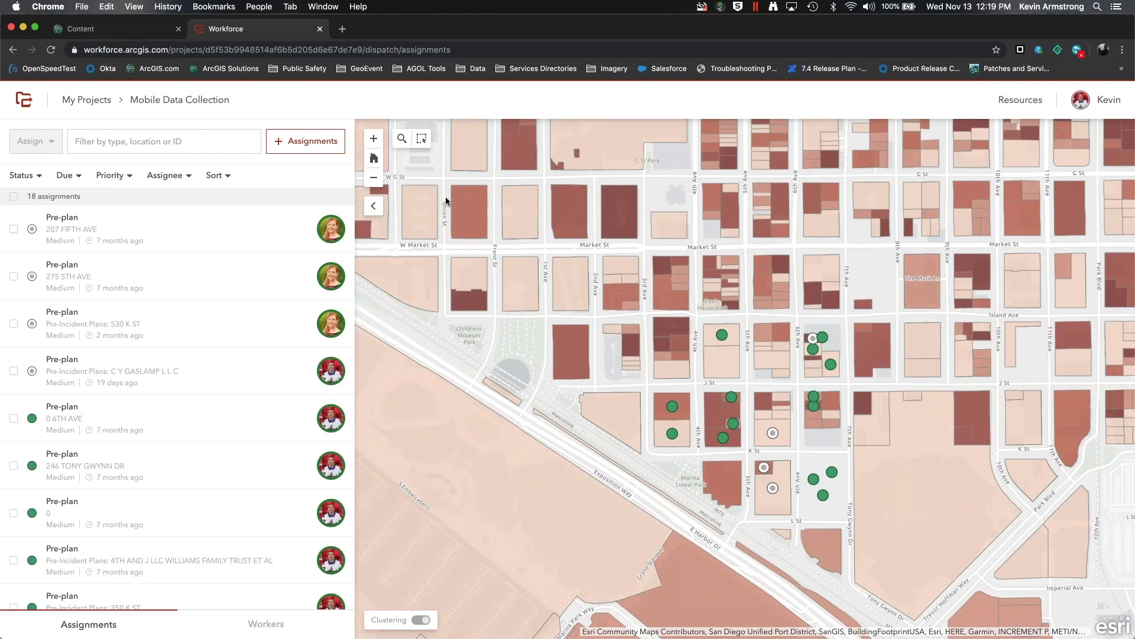
- Begin a Pre-plan assignment for the Target Hazards San Diego parcel south of Island Ave between 1st and 2nd Ave
{"action": "left_click", "coordinate": [422, 138]}
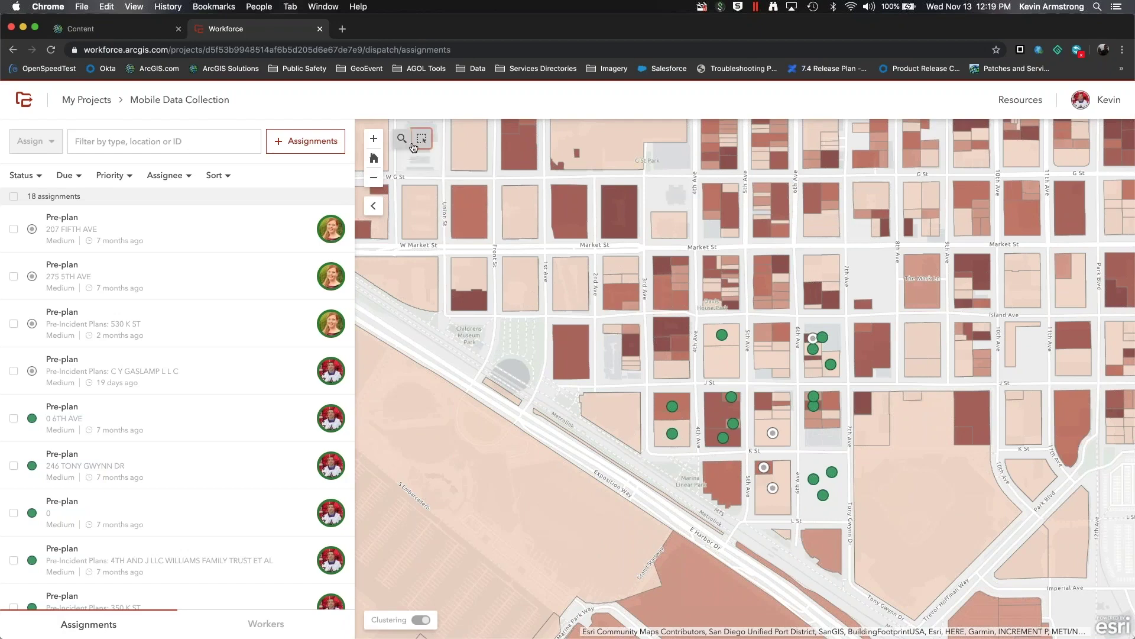
{"action": "left_click", "coordinate": [566, 349]}
{"action": "left_click_drag", "start_coordinate": [565, 350], "coordinate": [746, 384]}
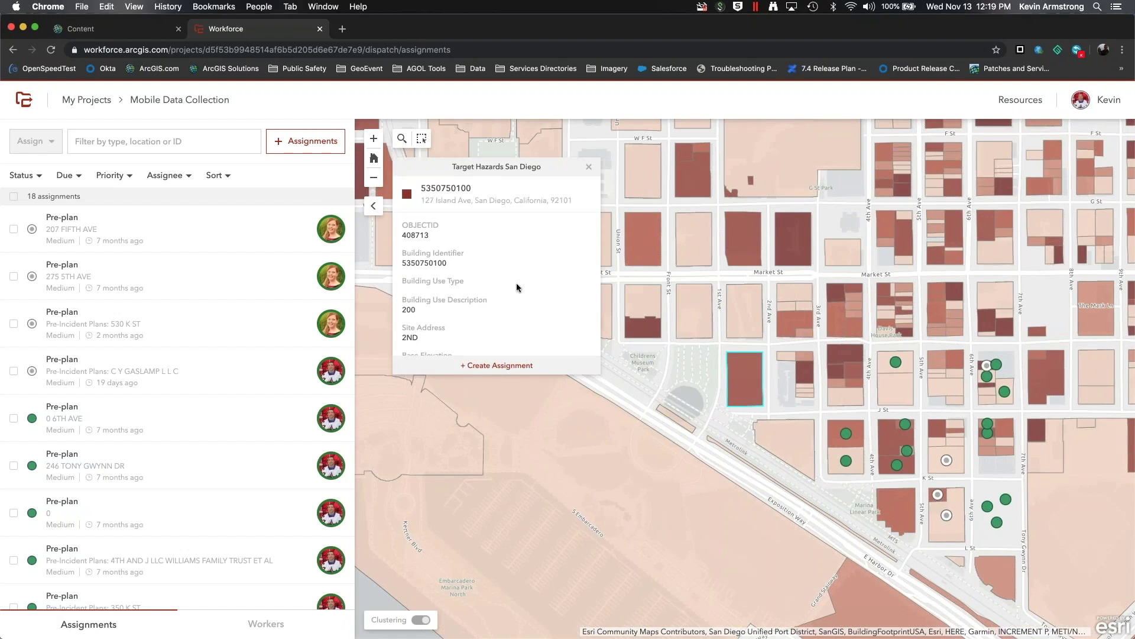
{"action": "left_click", "coordinate": [497, 367]}
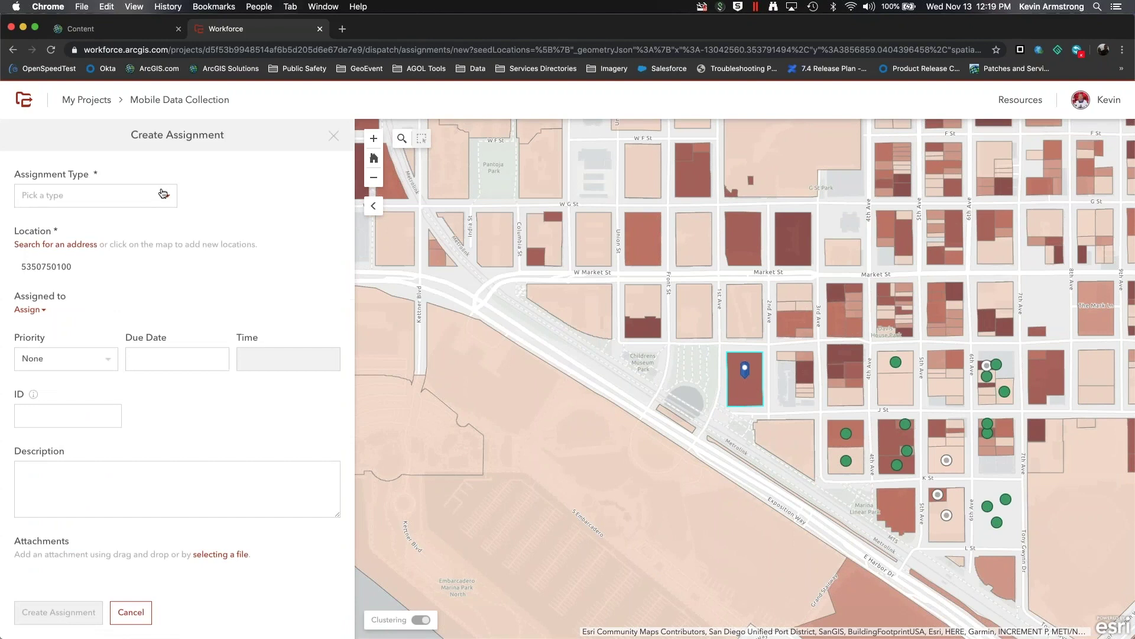
{"action": "left_click", "coordinate": [165, 195]}
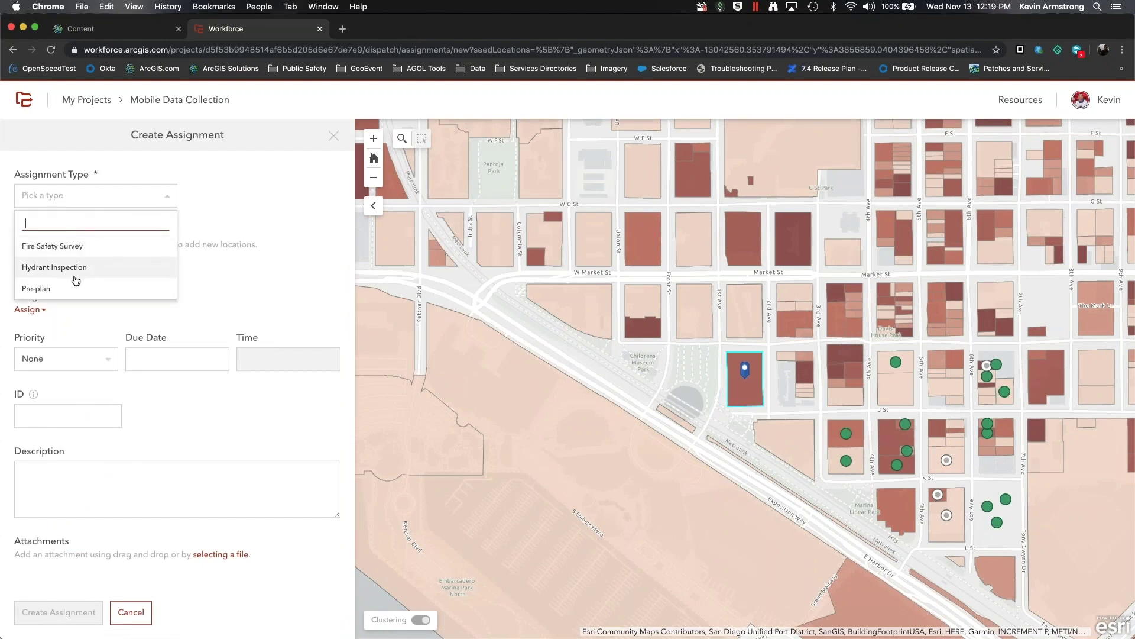
{"action": "left_click", "coordinate": [59, 288]}
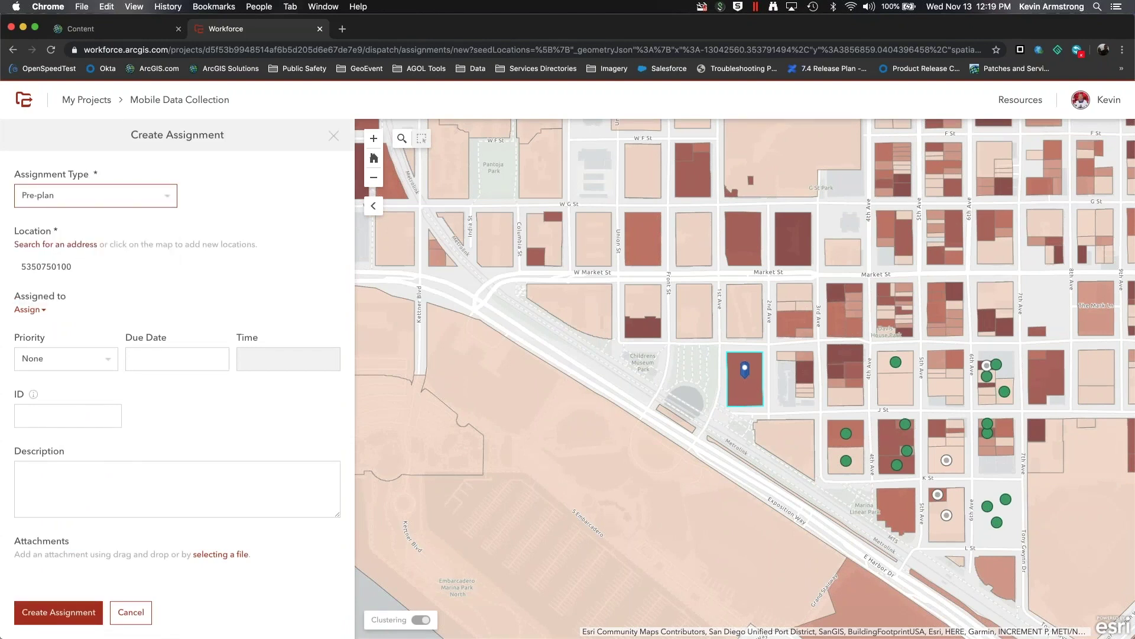
- Assign the pre-plan to the first worker in the Working group and set its priority to High
{"action": "left_click", "coordinate": [45, 312]}
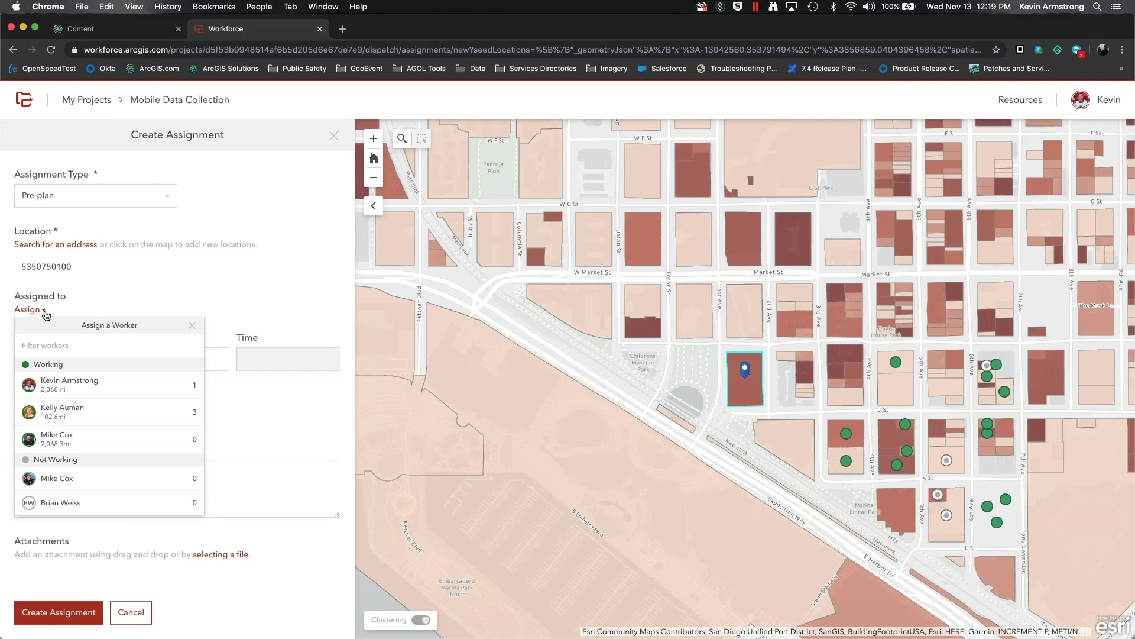
{"action": "left_click", "coordinate": [67, 382]}
{"action": "left_click", "coordinate": [101, 371]}
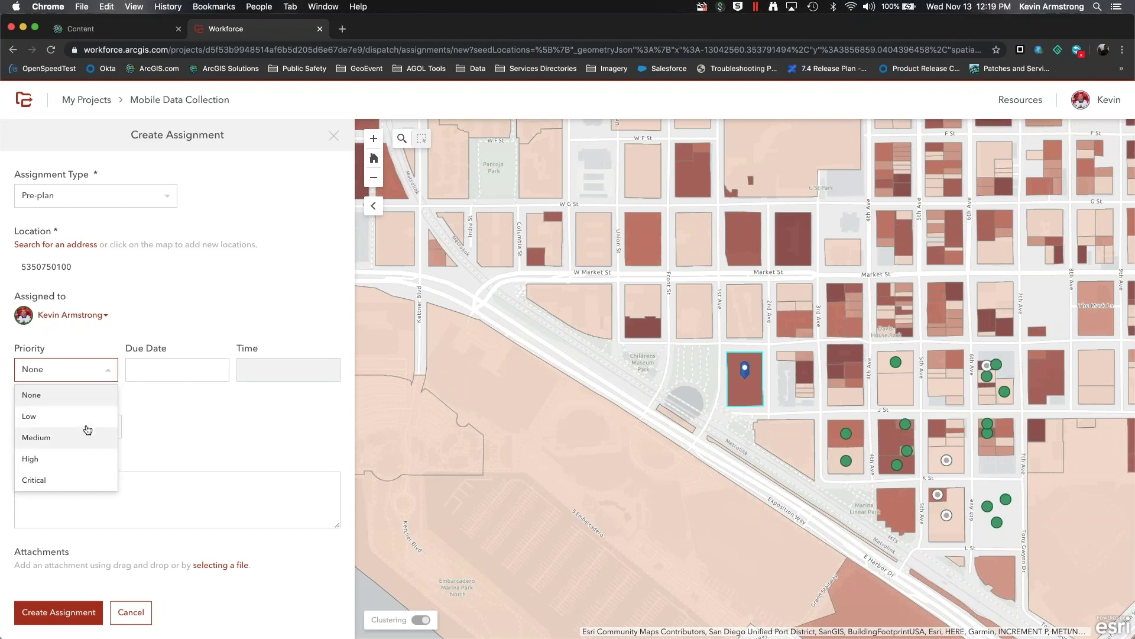
{"action": "left_click", "coordinate": [81, 458]}
- Set the due date to 11/14/2019 at 9:00 am, leave the description empty, and create the assignment
{"action": "left_click", "coordinate": [202, 372]}
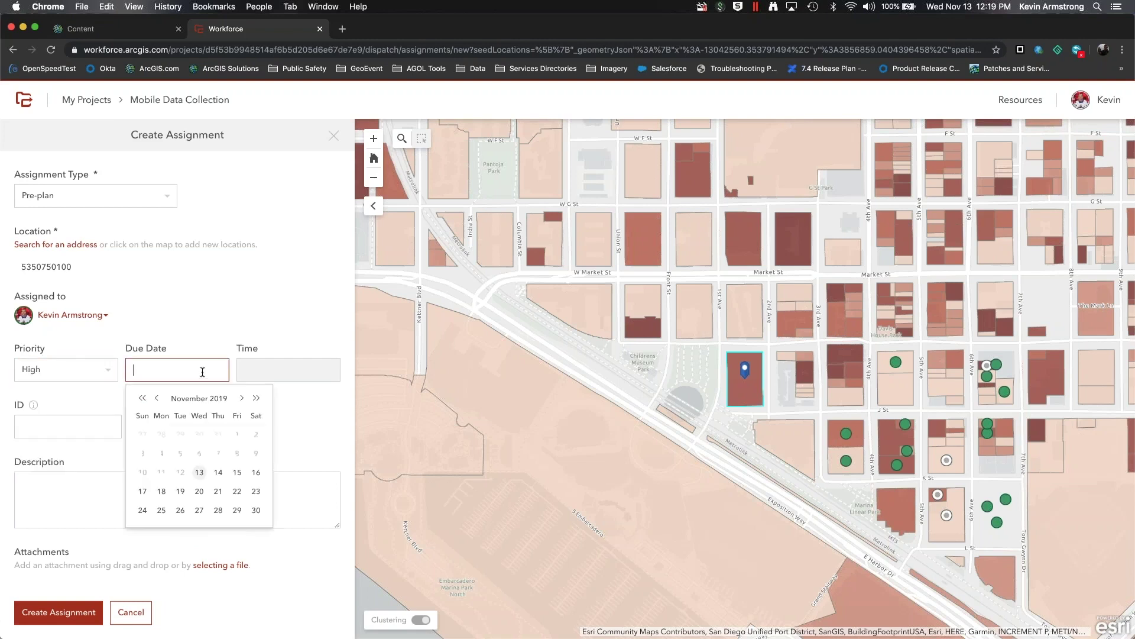
{"action": "left_click", "coordinate": [218, 471]}
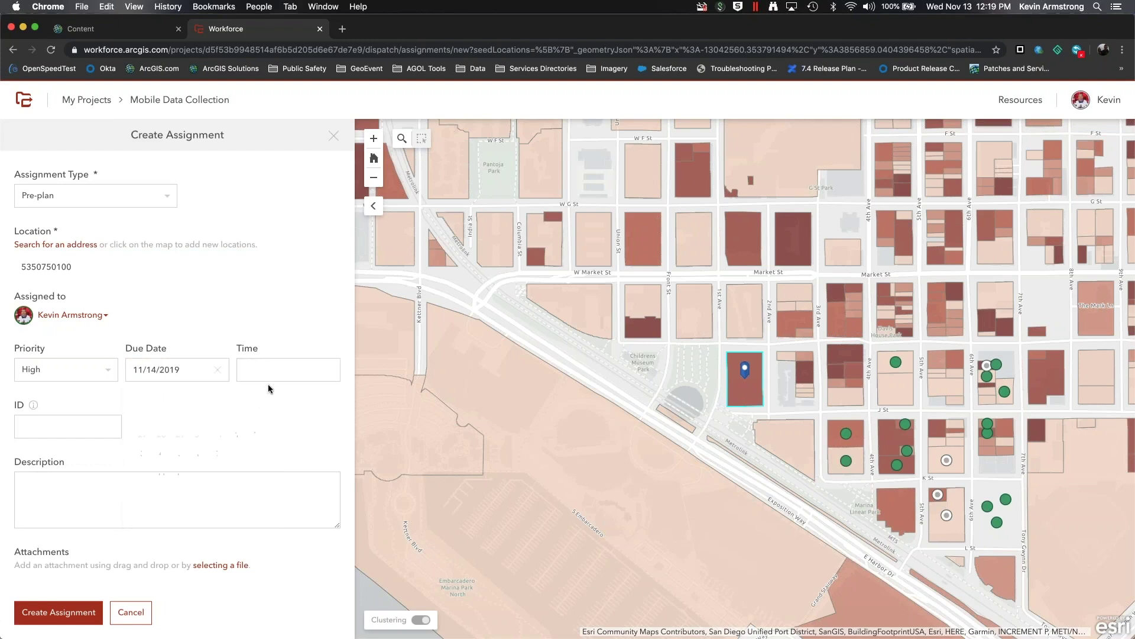
{"action": "left_click", "coordinate": [283, 371]}
{"action": "left_click", "coordinate": [263, 426]}
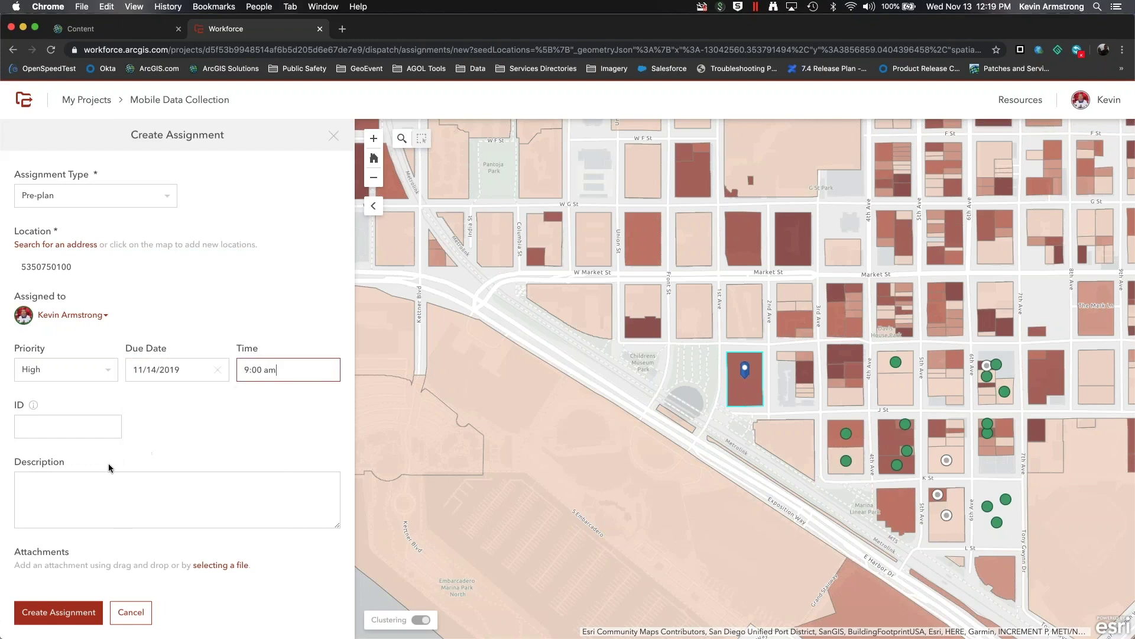
{"action": "left_click", "coordinate": [109, 513]}
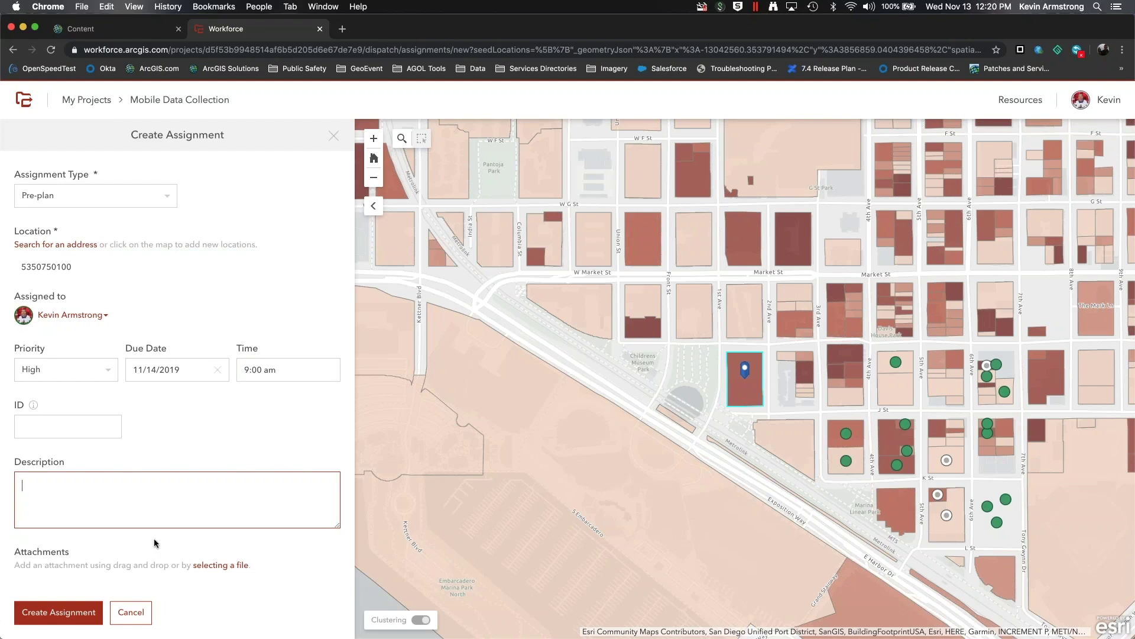
{"action": "left_click", "coordinate": [49, 612]}
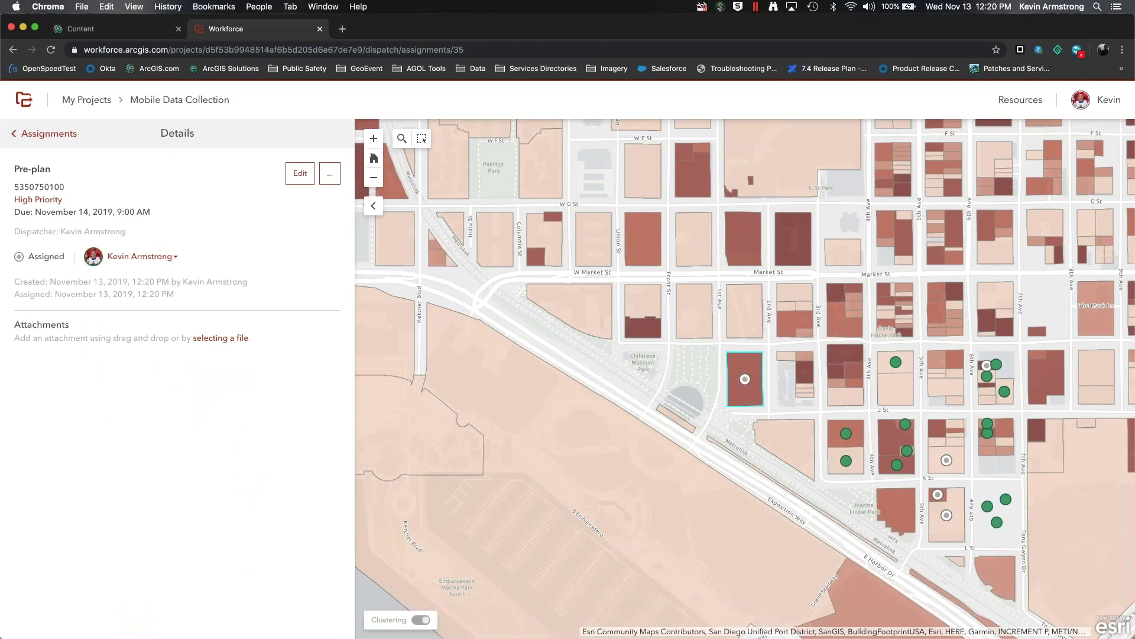
- Switch to QuickTime Player to view the new high-priority Pre-plan assignment on the mirrored mobile device
{"action": "left_click_drag", "start_coordinate": [76, 13], "coordinate": [1046, 3]}
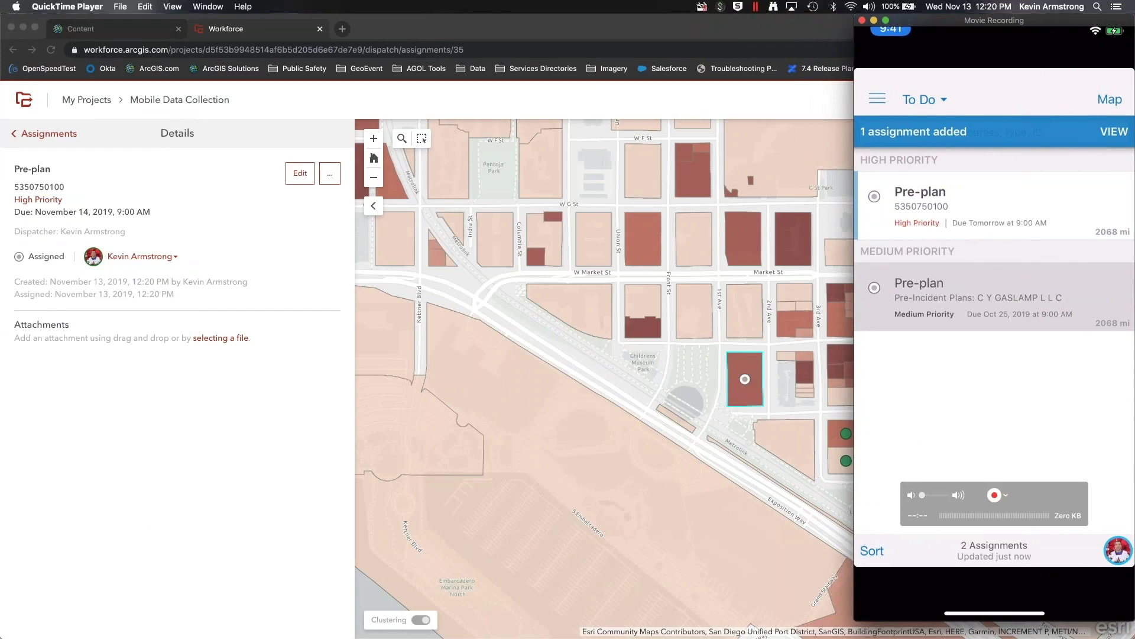
{"action": "key", "text": "super+Tab"}
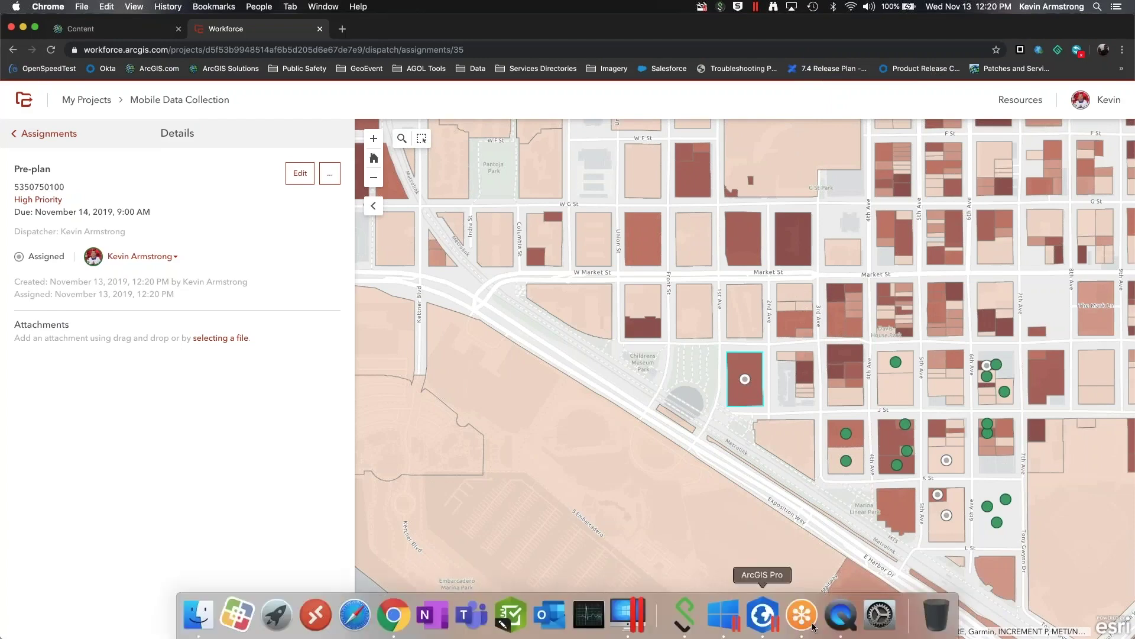
{"action": "left_click", "coordinate": [840, 615]}
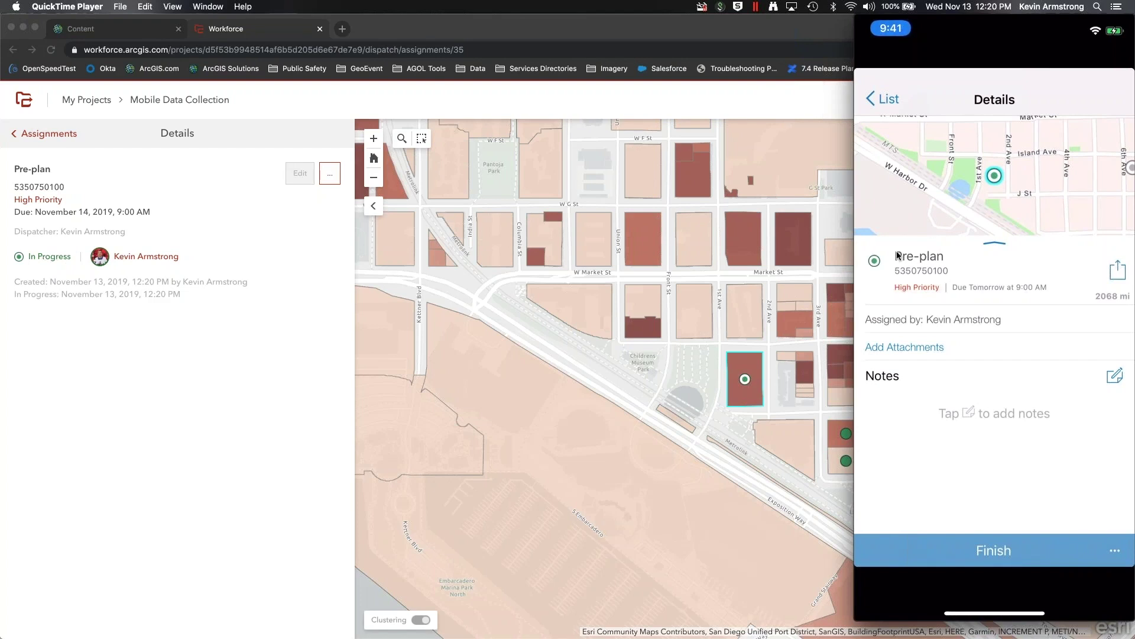
{"action": "mouse_move", "coordinate": [937, 270]}
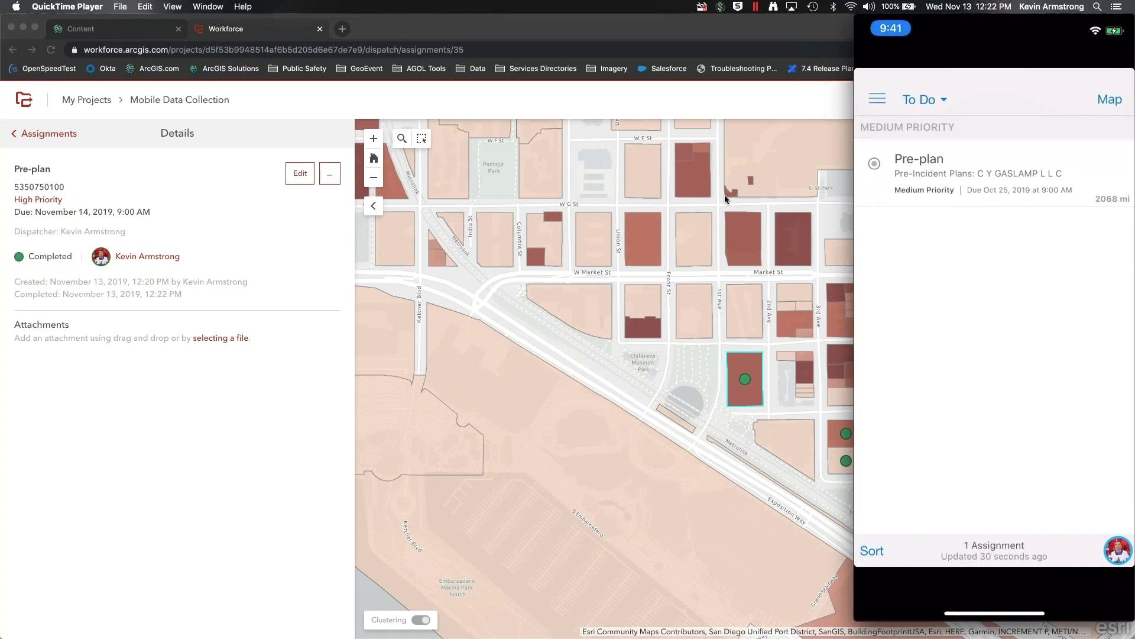
- Switch back to Workforce in Chrome and return from the assignment's details to the full assignments list
{"action": "left_click", "coordinate": [495, 29]}
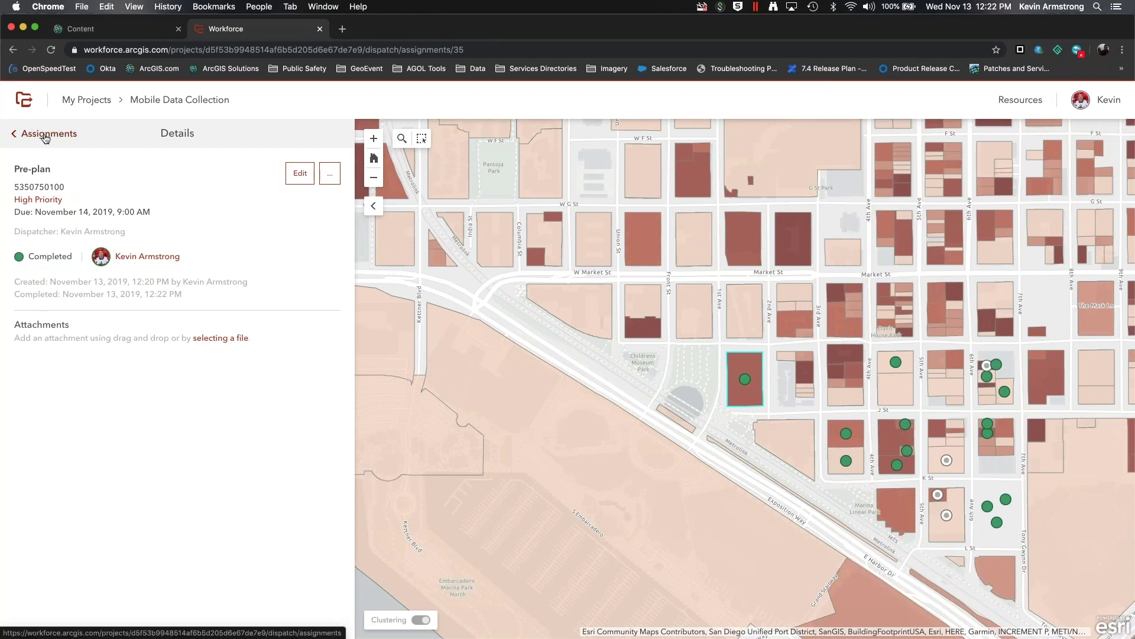
{"action": "left_click", "coordinate": [35, 133]}
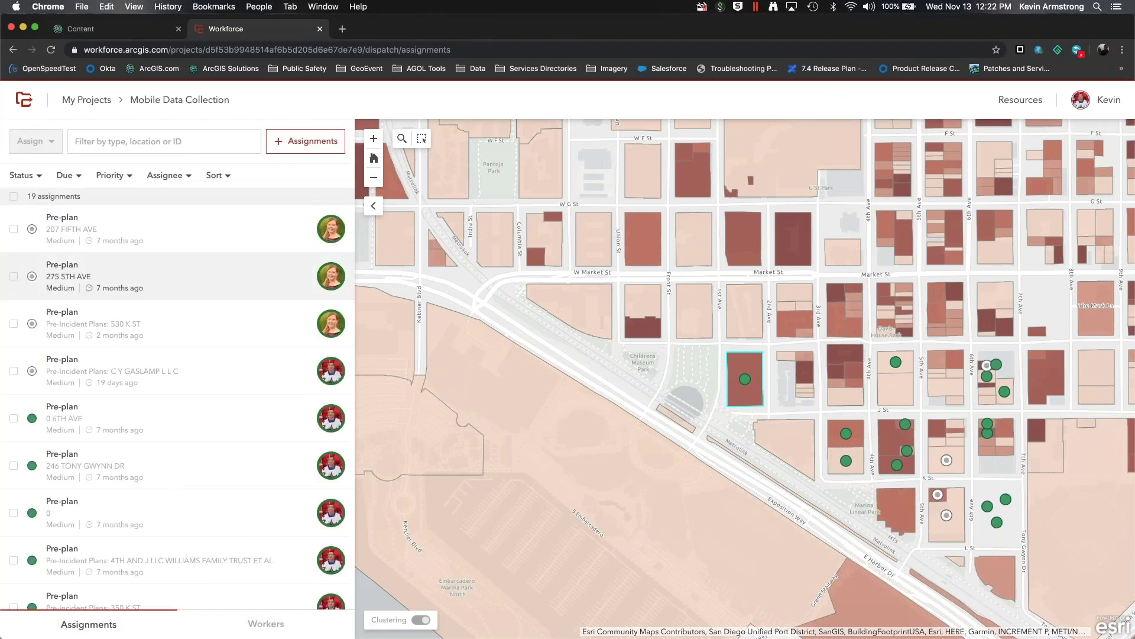